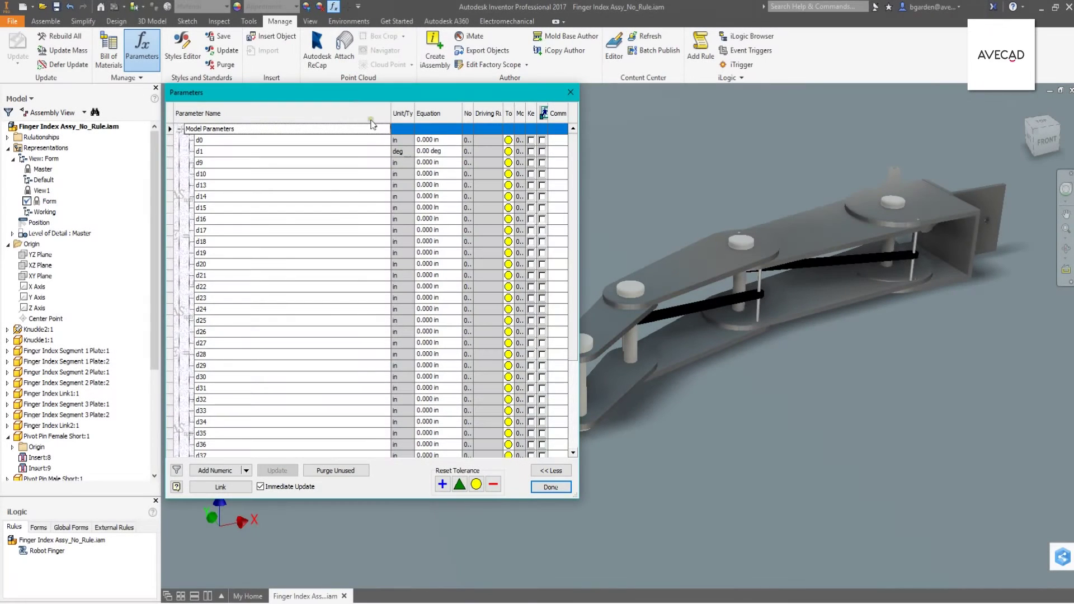
- In the Parameters table, set length1 to 1.5 in, length2 to 2 in and thickness to 0.0720 in
scroll(565, 371, "down", 6)
scroll(565, 371, "down", 1)
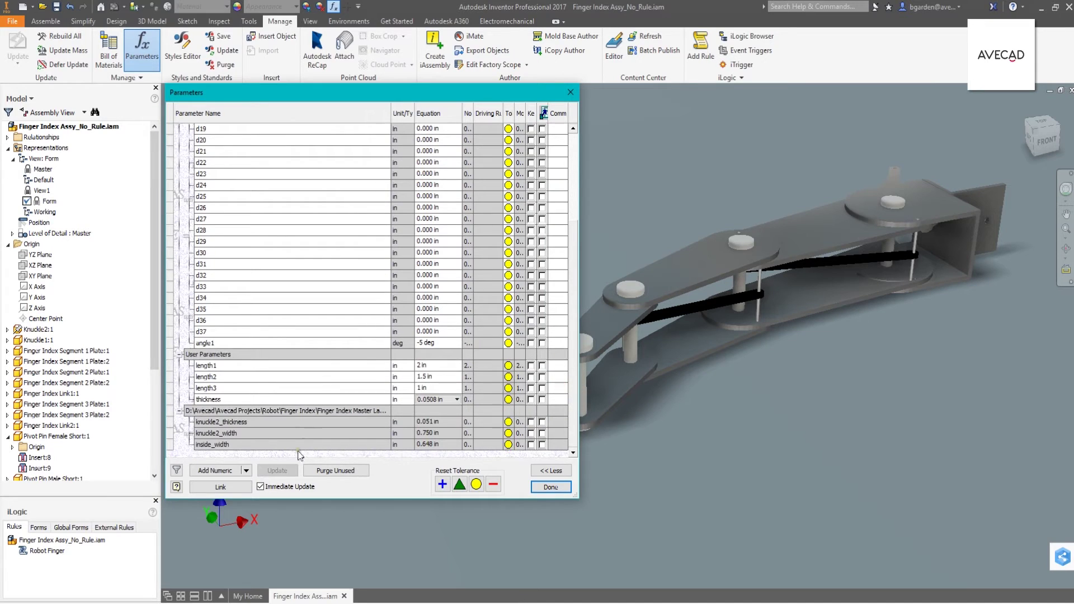
left_click(435, 365)
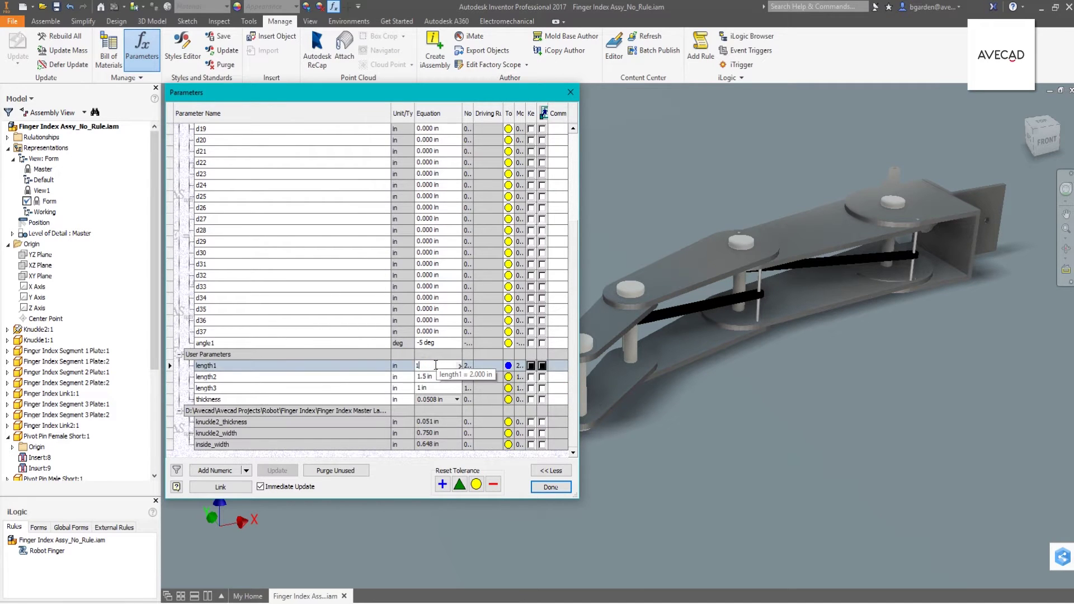
type("1.5")
key("Return")
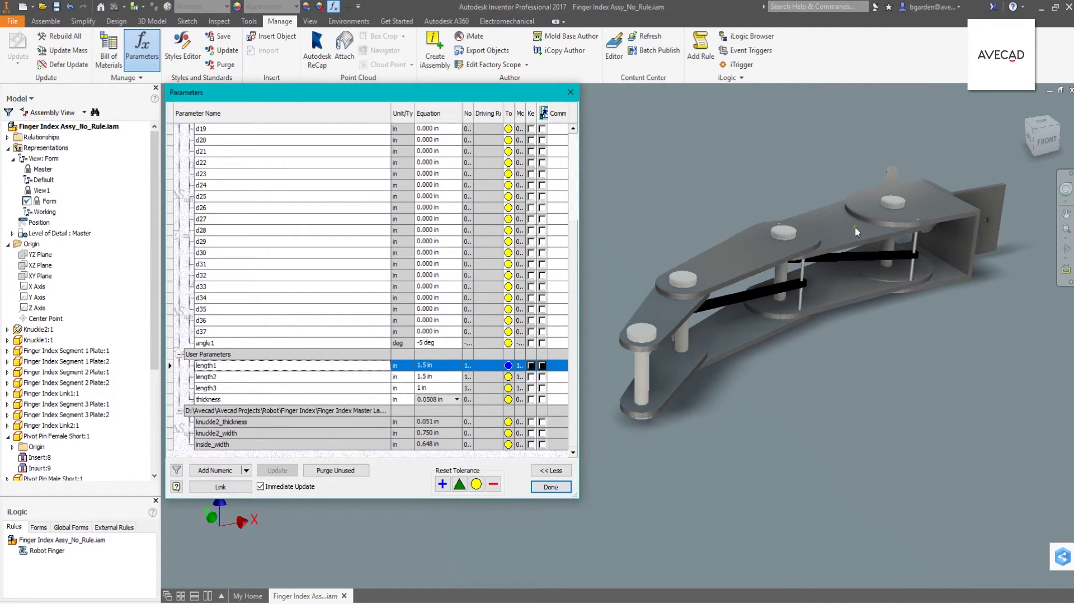
left_click(435, 376)
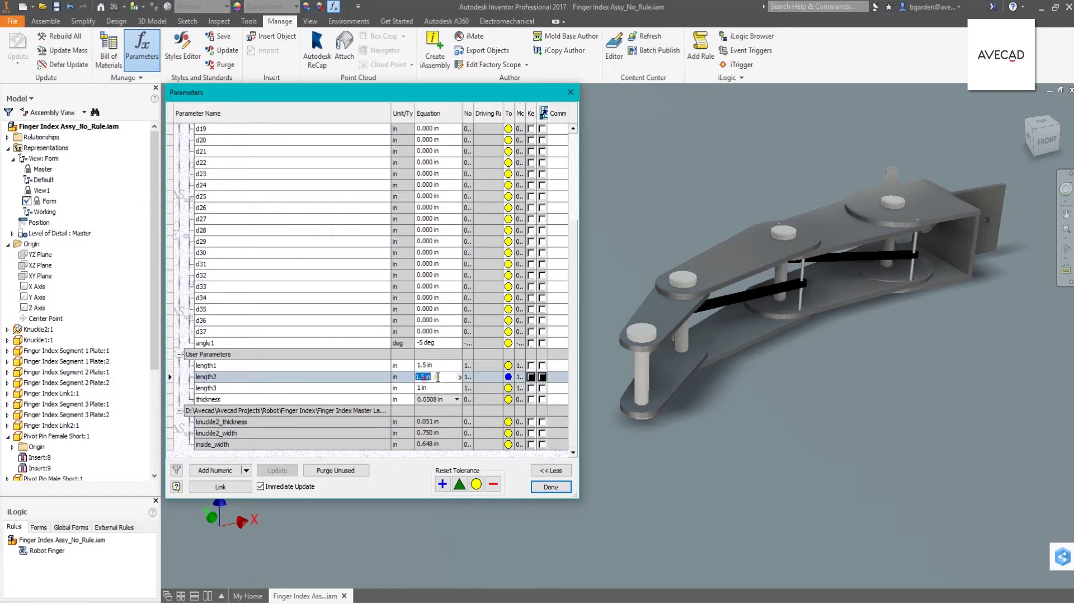
type("2")
key("Return")
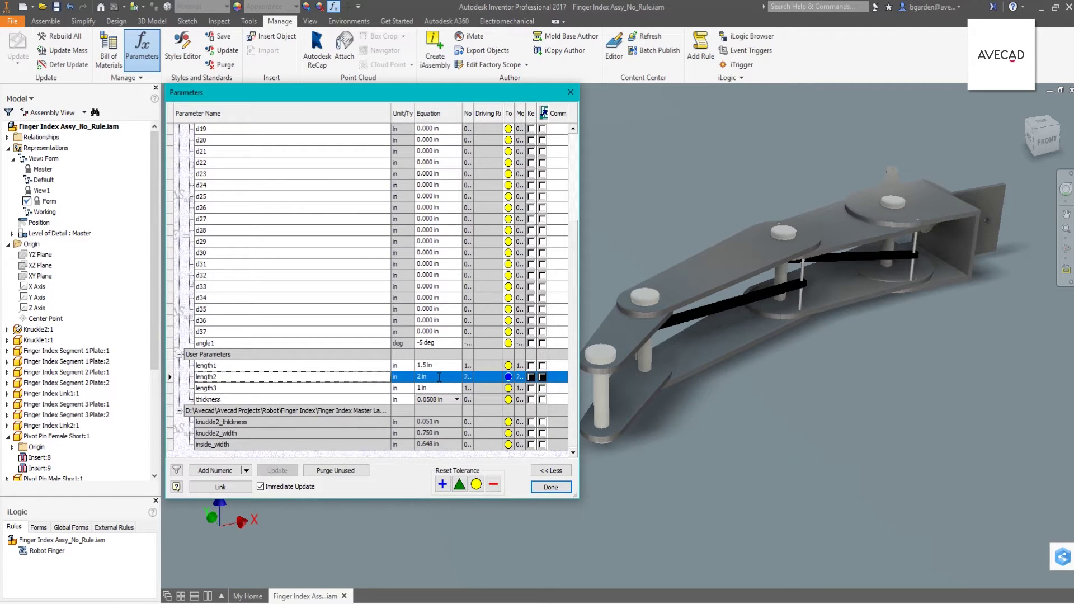
left_click(457, 399)
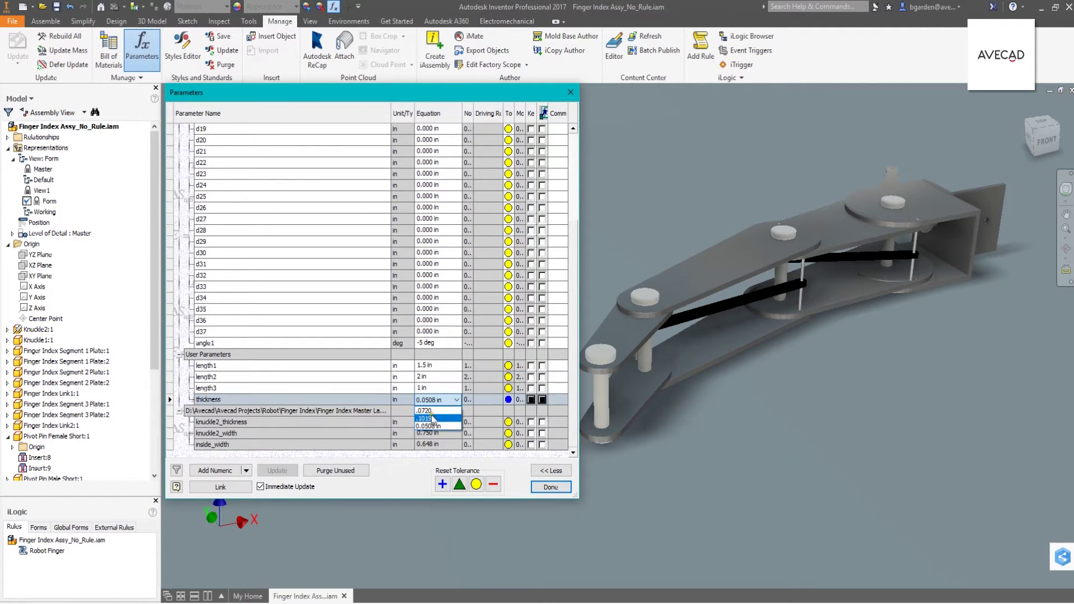
left_click(431, 418)
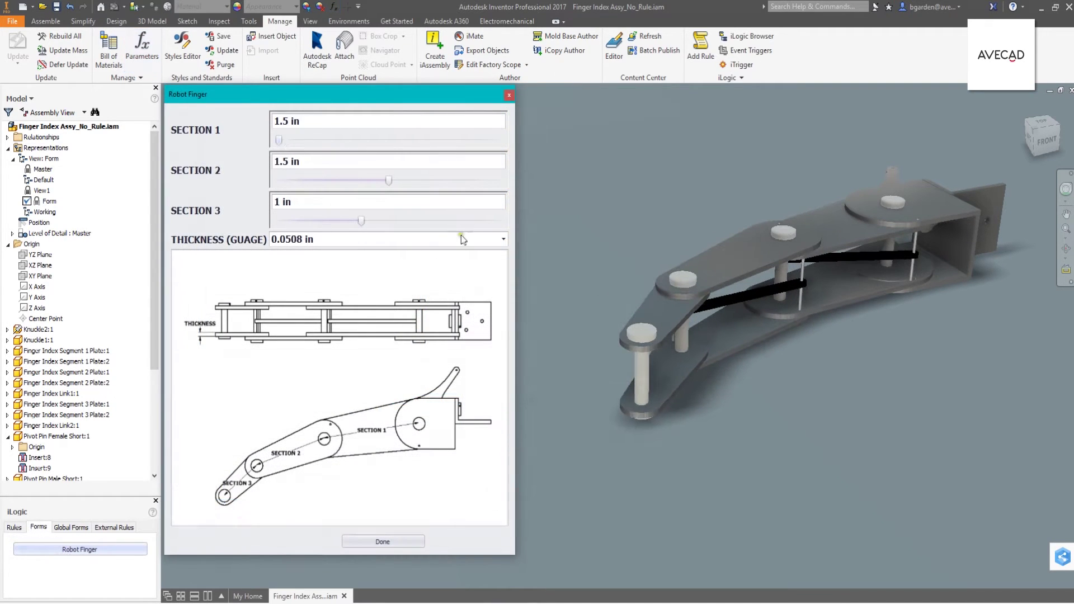
- Set the form's thickness back to 0.0508 in after trying another value
left_click(308, 239)
left_click(308, 269)
left_click(503, 239)
left_click(393, 286)
- Slide sections 3, 2 and 1 to 1.4, 1.7 and 2 in, then close the form with Done
left_click_drag(361, 221, 471, 220)
left_click_drag(389, 180, 432, 180)
left_click_drag(278, 140, 411, 140)
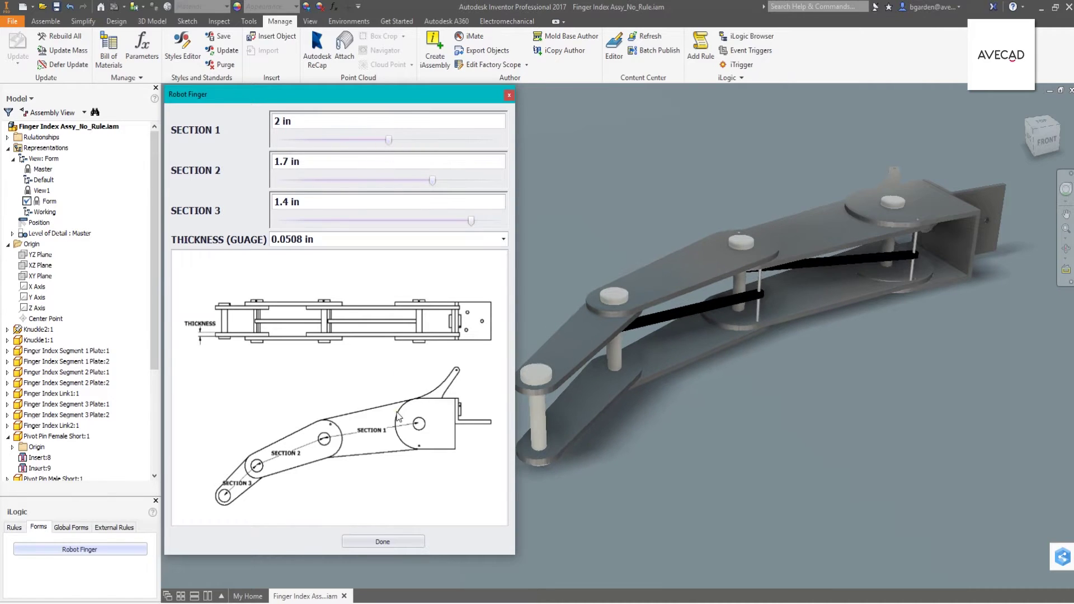
left_click(382, 542)
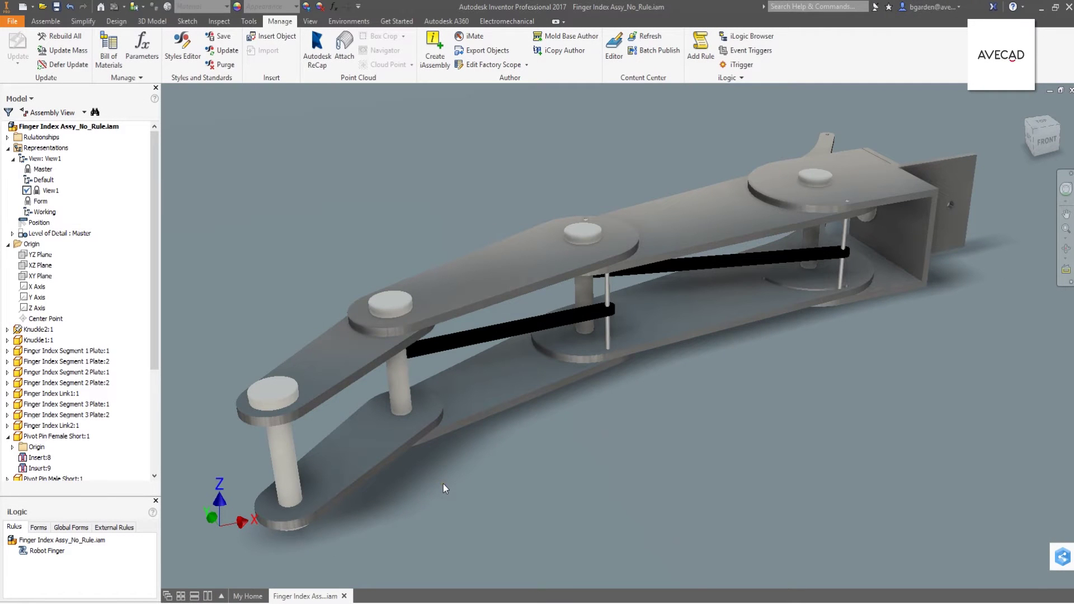
- Use the iLogic panel's Add Form command to create a form named 'Robot Finger' in this document
left_click(38, 528)
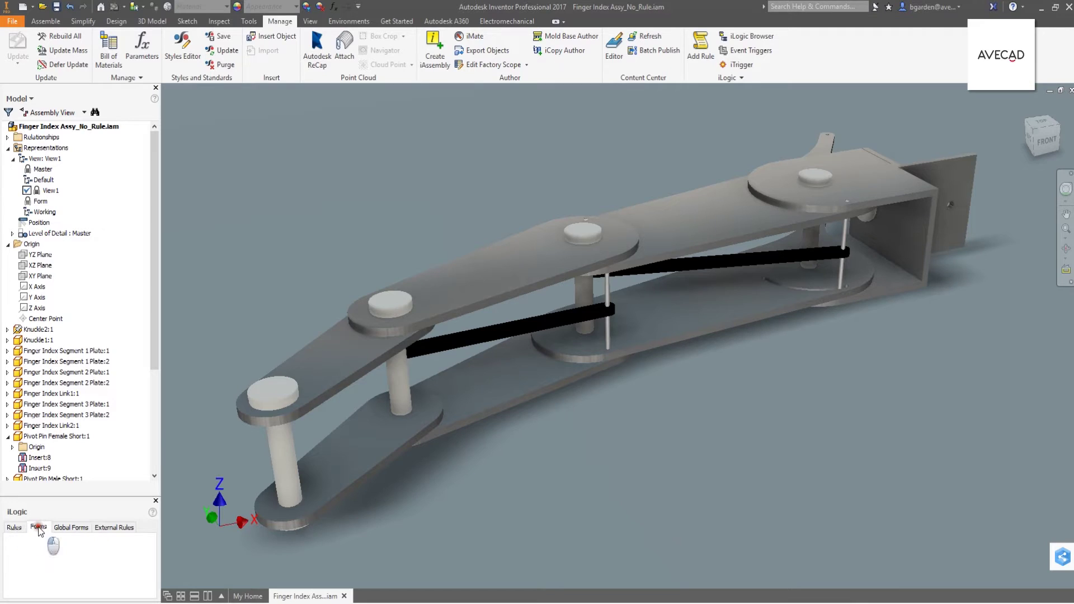
right_click(59, 553)
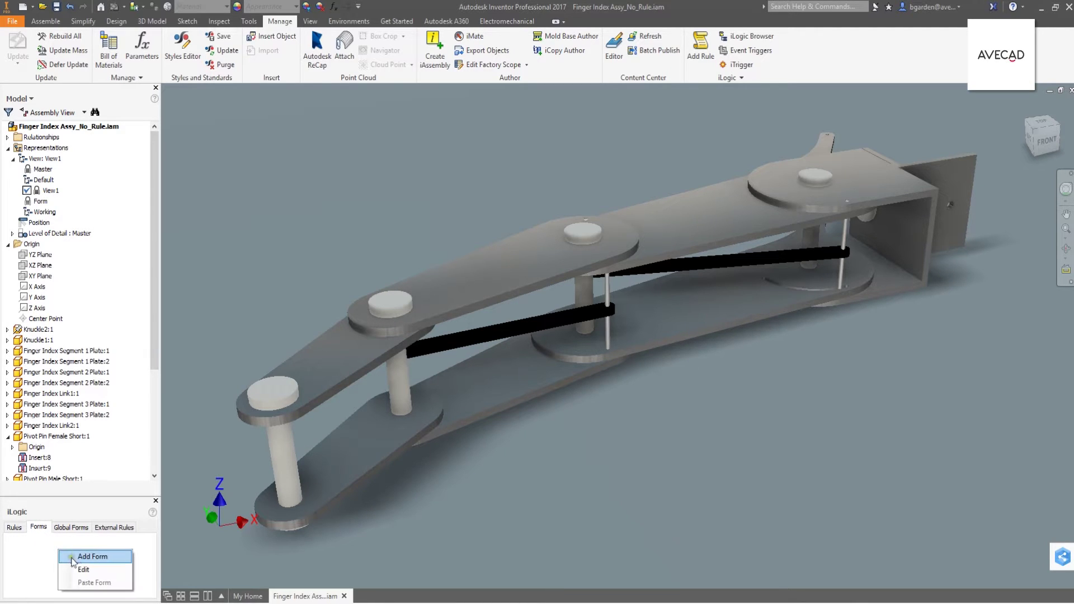
left_click(42, 554)
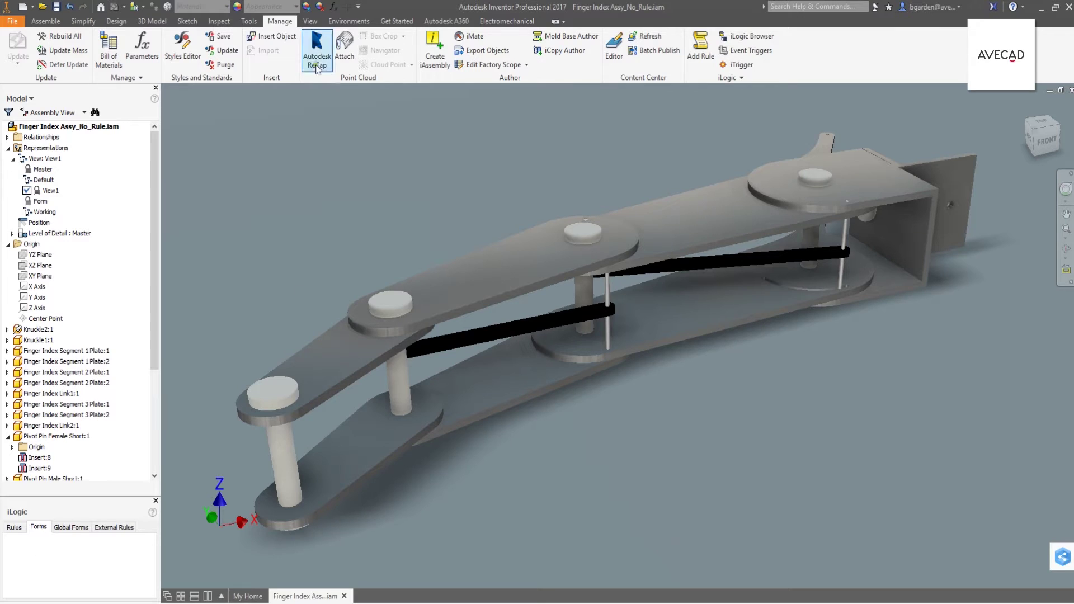
left_click(741, 77)
left_click(715, 92)
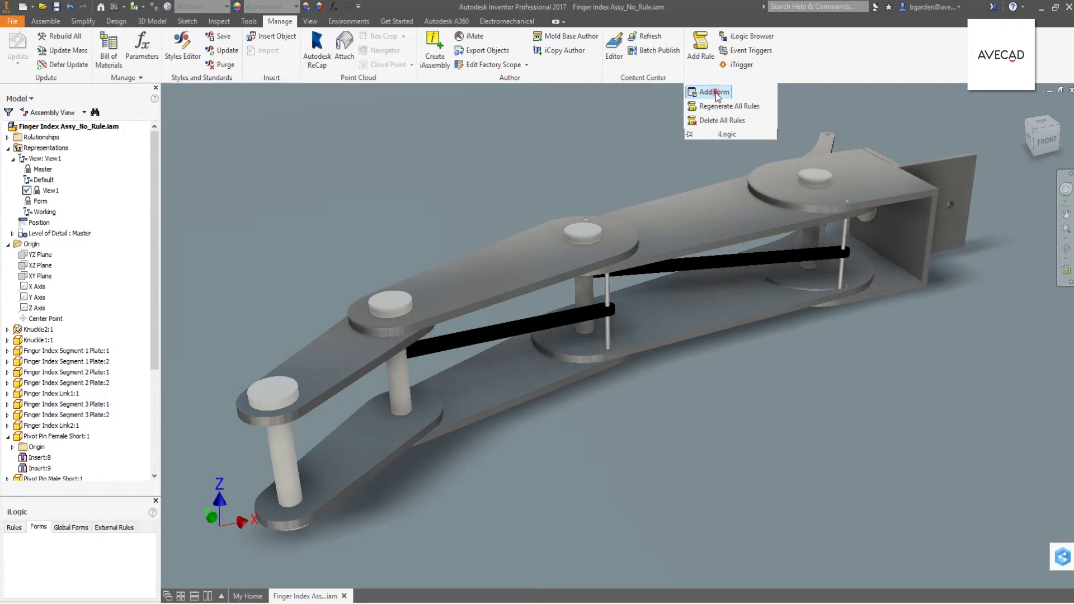
left_click_drag(167, 129, 129, 131)
type("Robot Finger")
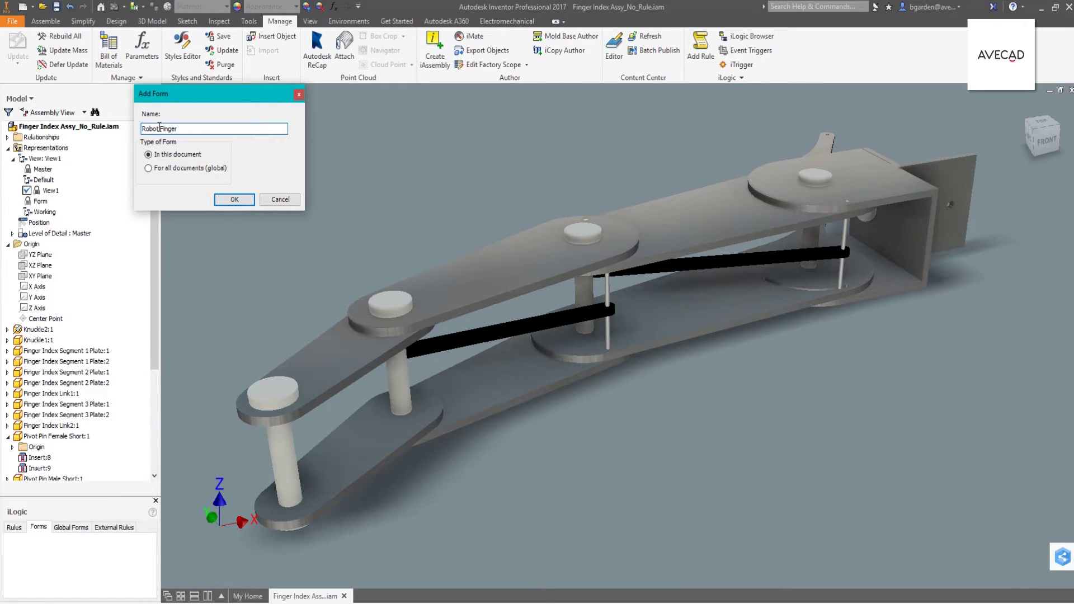
left_click(227, 199)
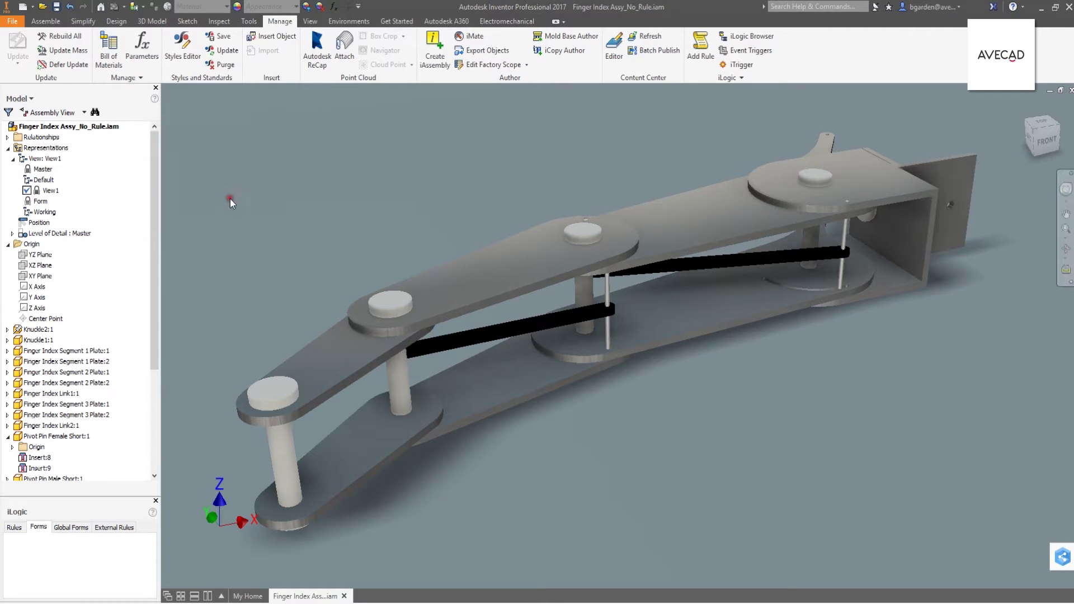
- Enlarge the form preview and drag length1, length2, length3 and thickness into the form tree
left_click_drag(672, 75, 696, 133)
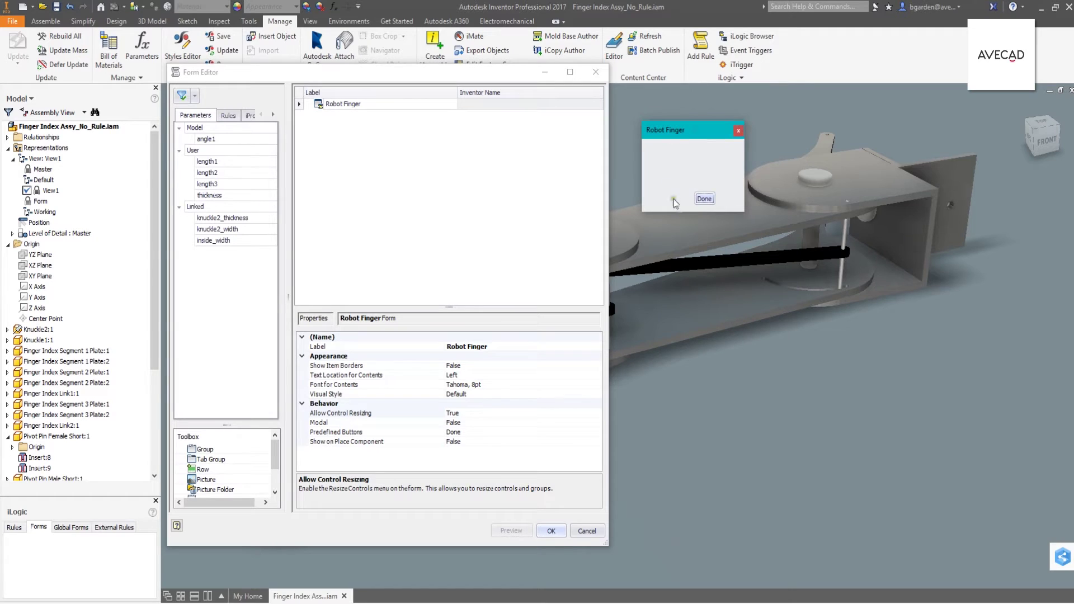
left_click_drag(742, 210, 801, 286)
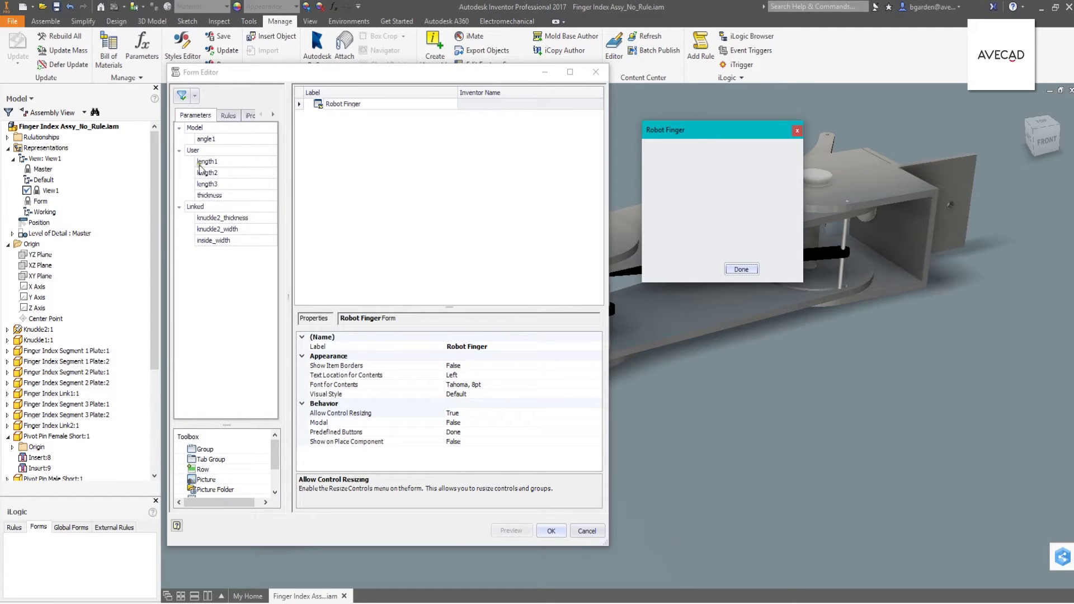
left_click_drag(205, 163, 358, 138)
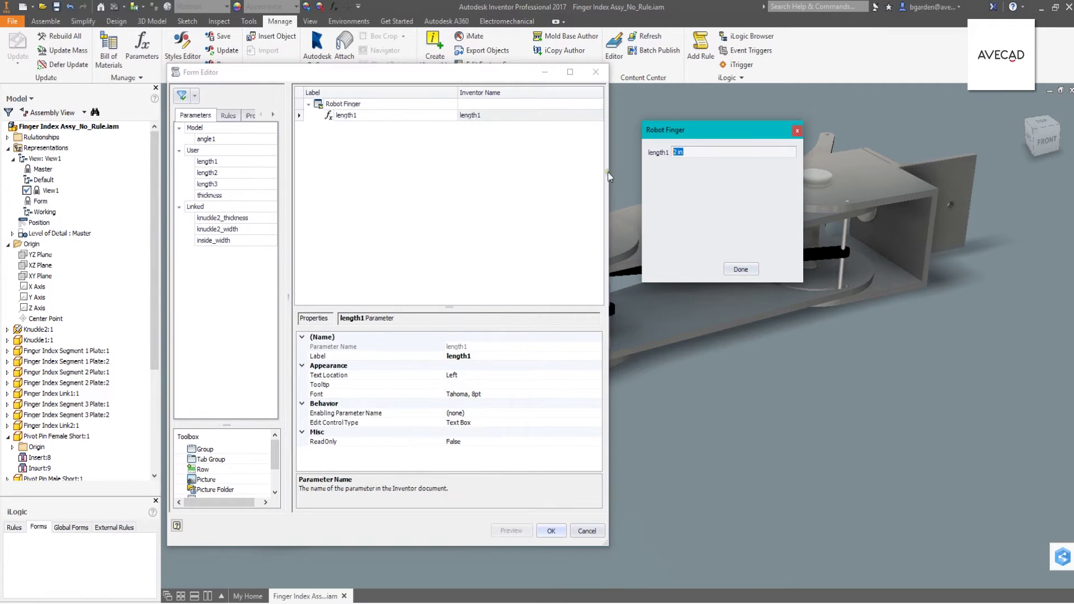
left_click_drag(208, 176, 338, 134)
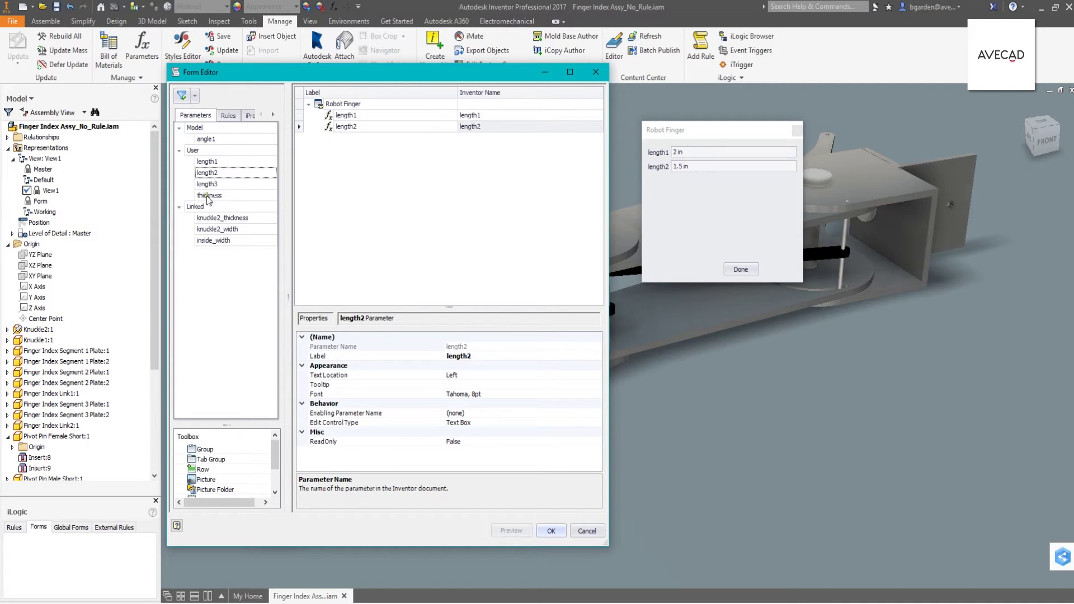
left_click_drag(207, 189, 348, 147)
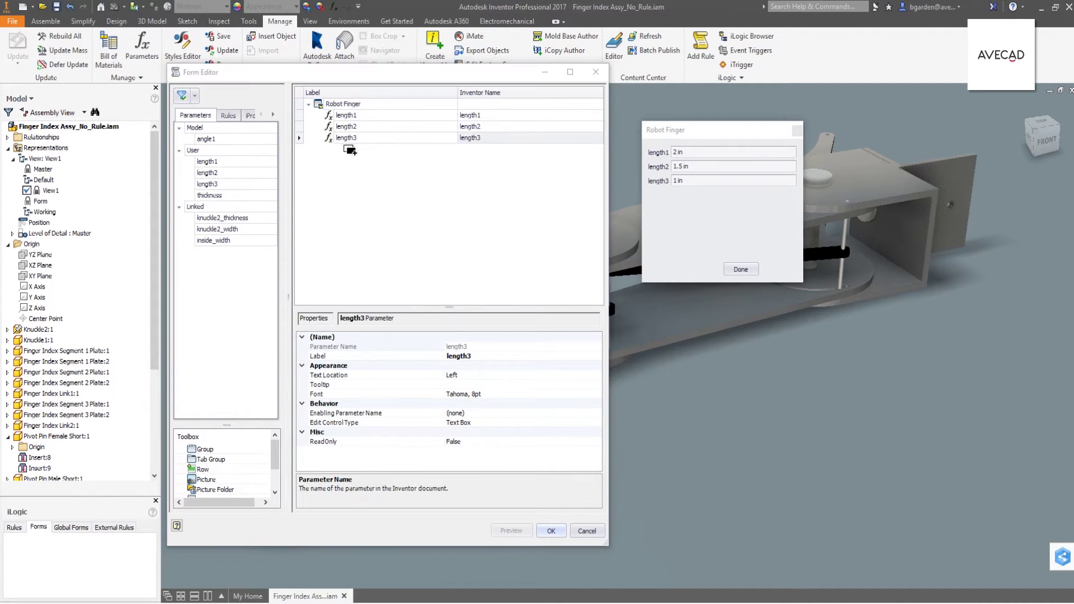
left_click_drag(210, 199, 342, 163)
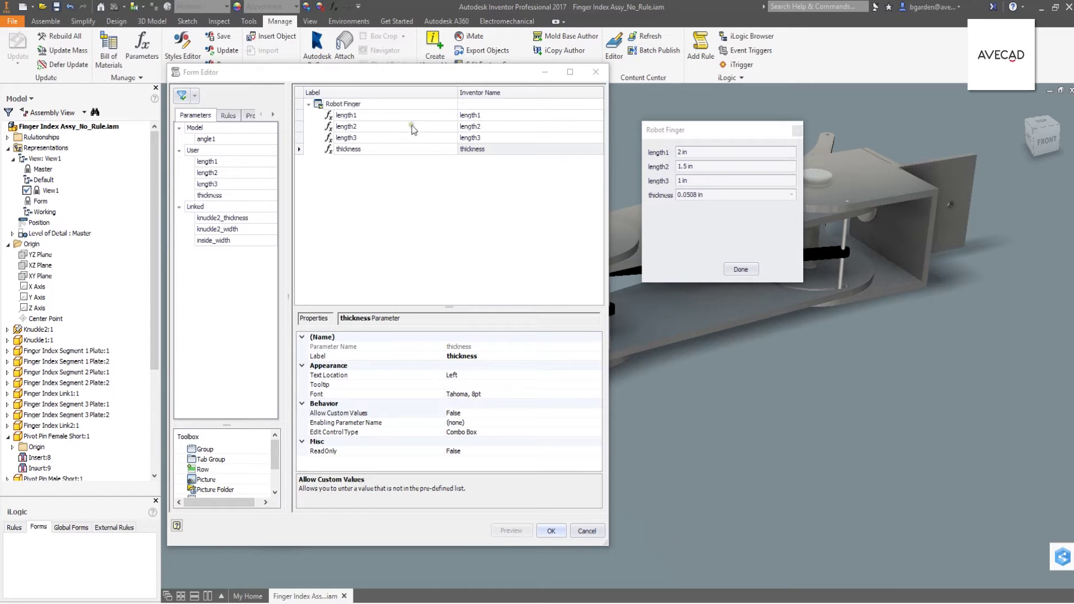
- Relabel the length1 and length2 fields as SECTION 1 and SECTION 2
double_click(365, 116)
type("SECTION 1")
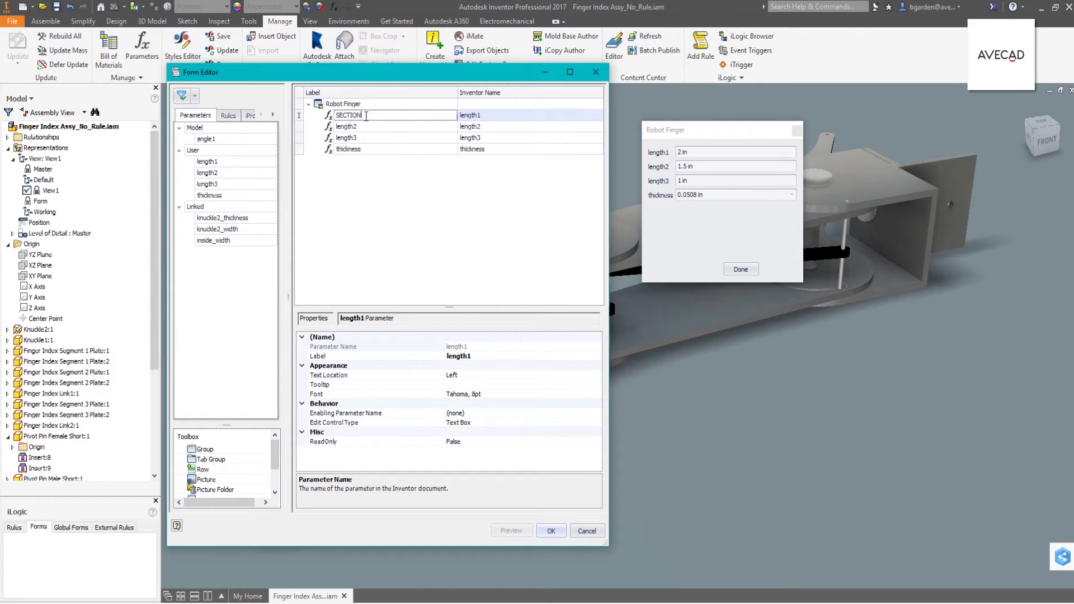
key("Return")
double_click(352, 126)
type("SECTION 2")
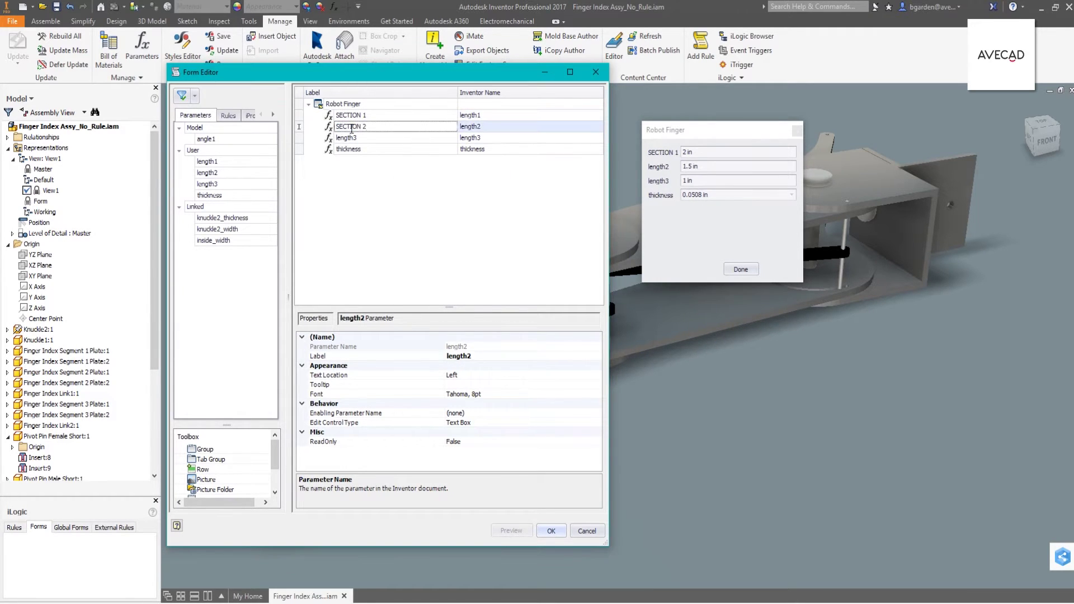
key("Return")
- Relabel the length3 and thickness fields as SECTION 3 and THICKNESS (GUAGE)
double_click(354, 138)
type("SECTION 3")
key("Return")
double_click(369, 149)
type("THIC")
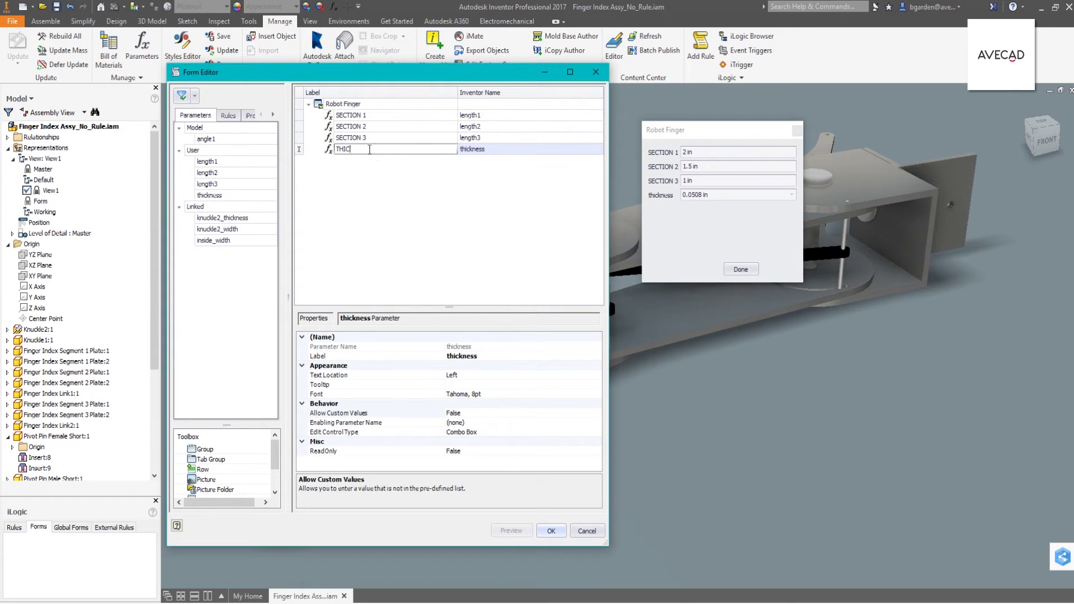
key("Return")
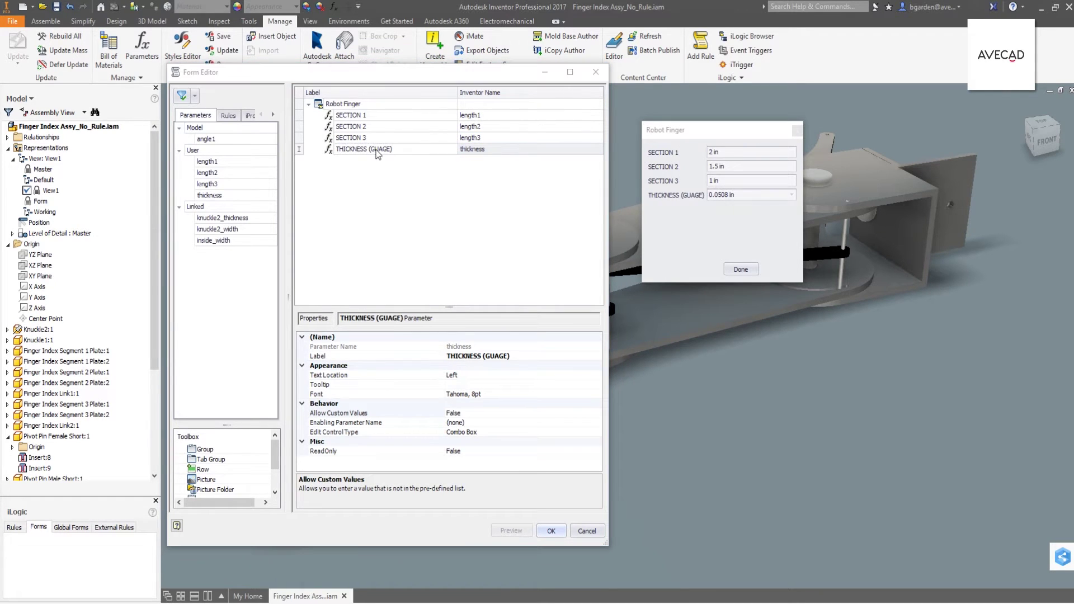
double_click(358, 115)
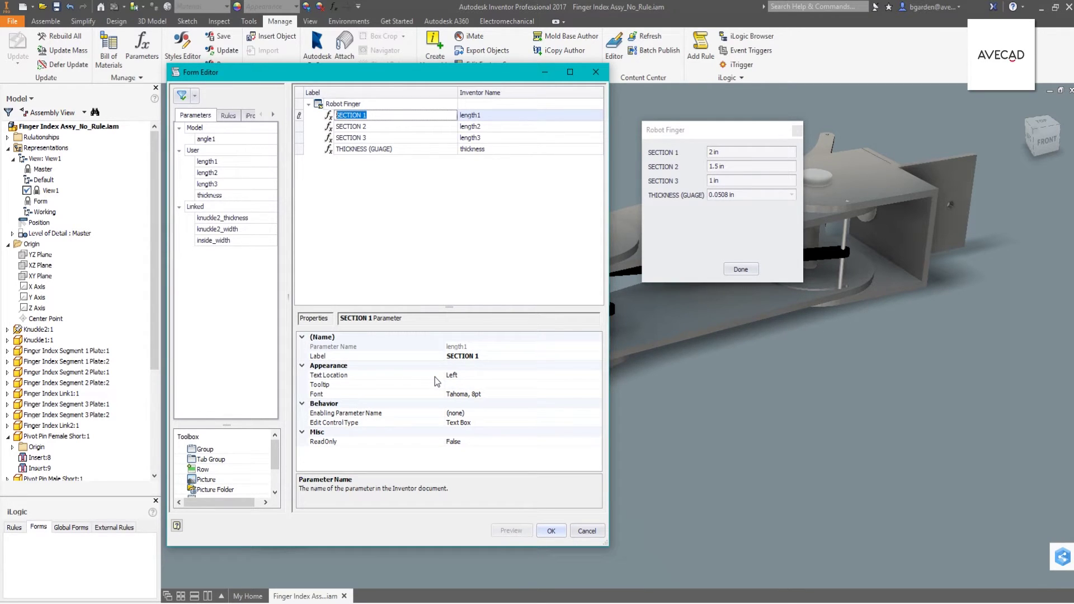
- Set the SECTION 1 label font to bold 12pt
left_click(461, 394)
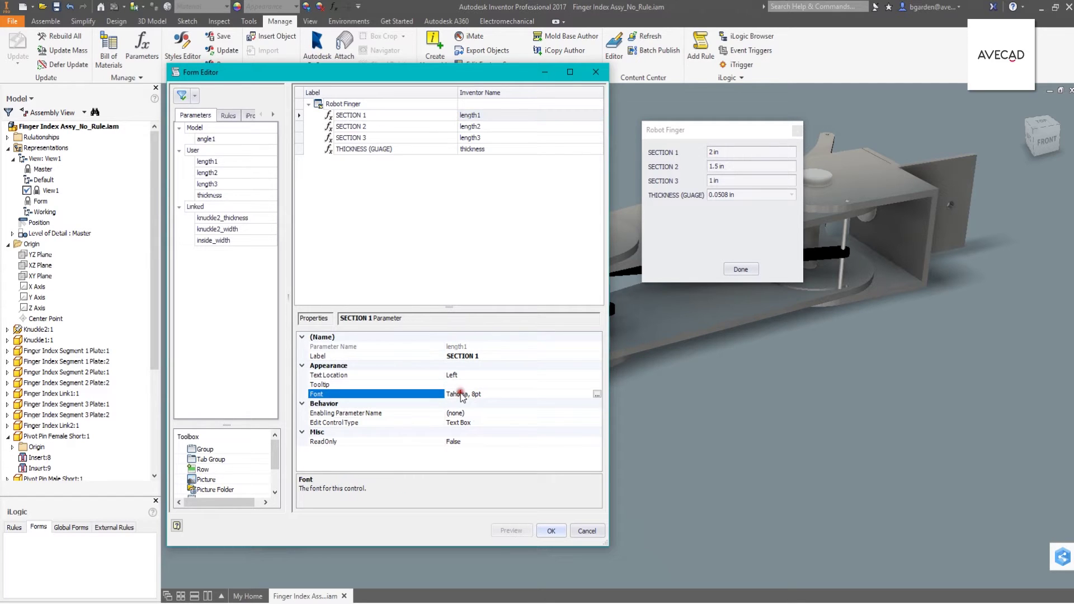
left_click(597, 394)
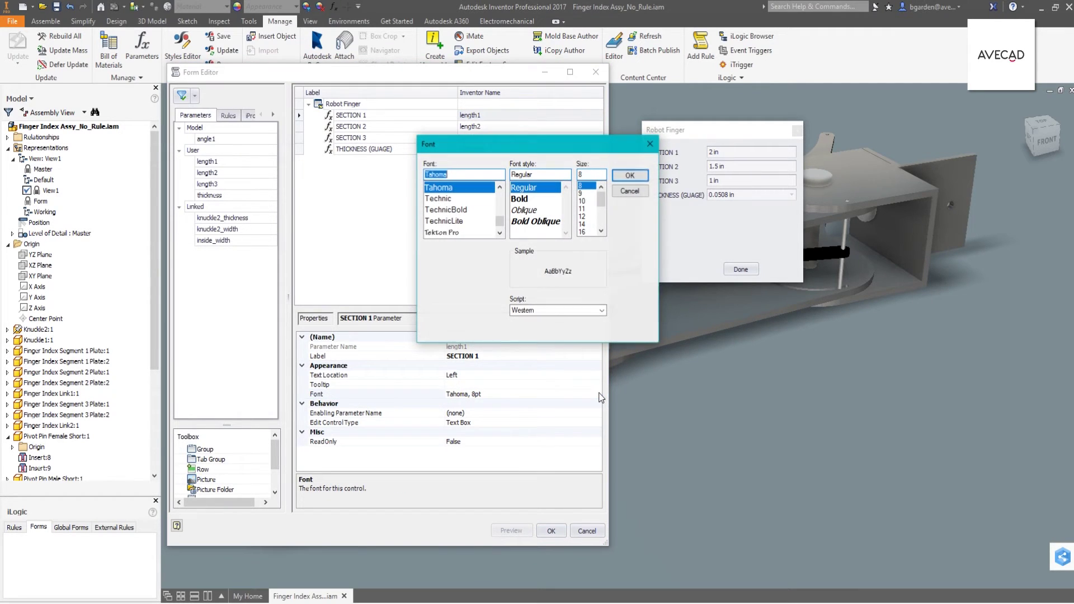
left_click(583, 217)
left_click(523, 199)
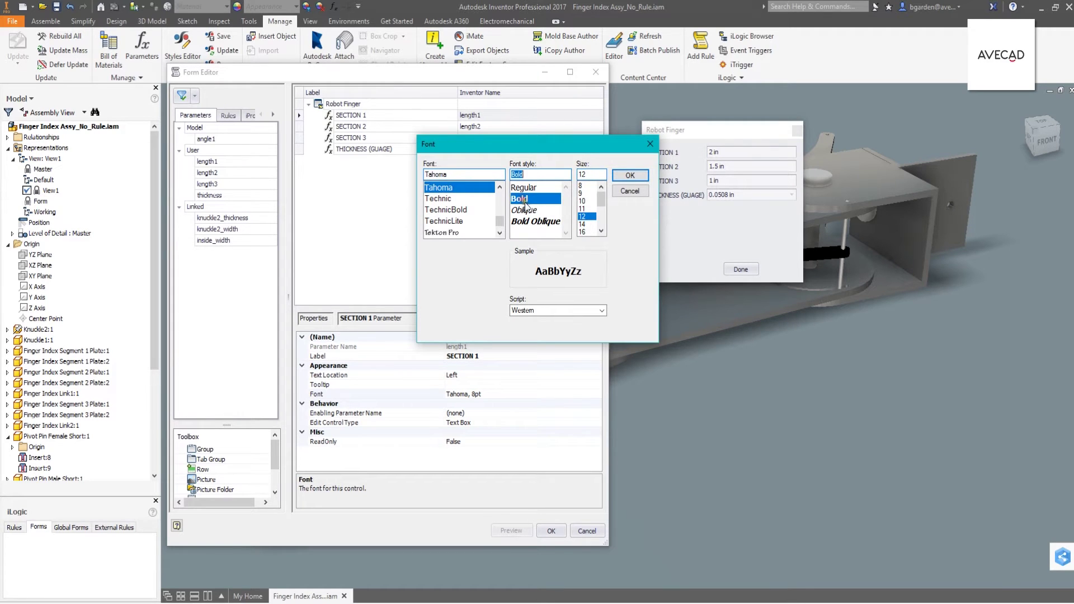
left_click(627, 175)
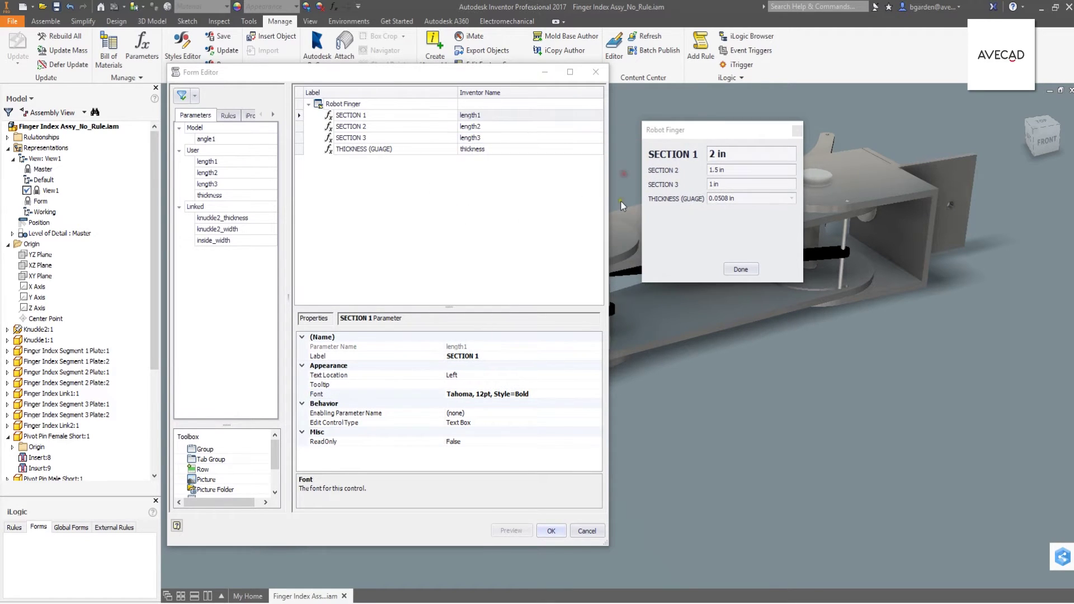
- Set the SECTION 2 label font to bold 12pt
double_click(353, 126)
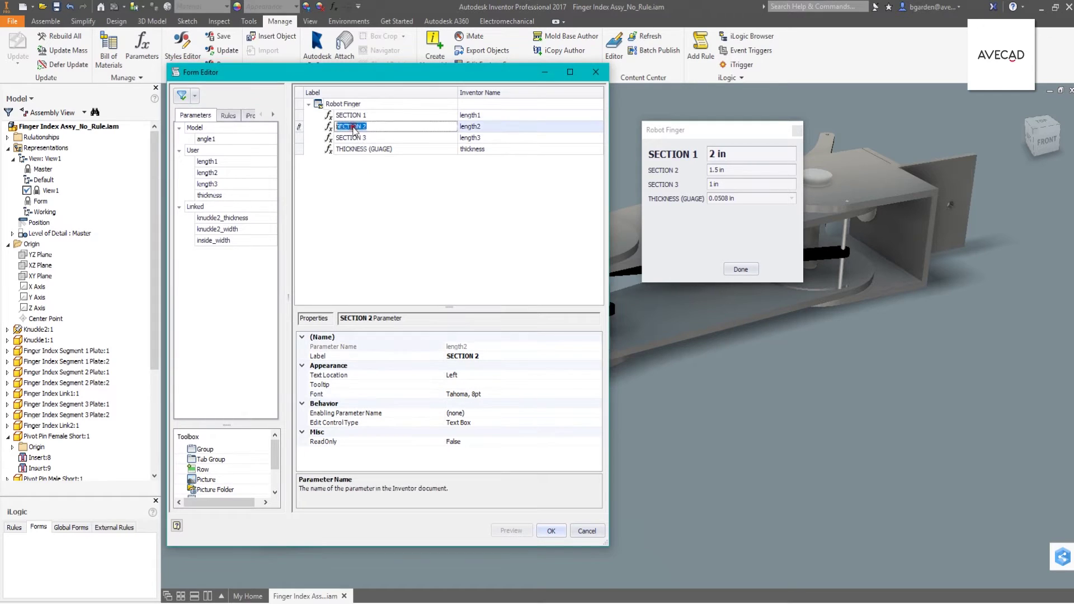
left_click(464, 394)
left_click(604, 393)
left_click(531, 199)
left_click(582, 217)
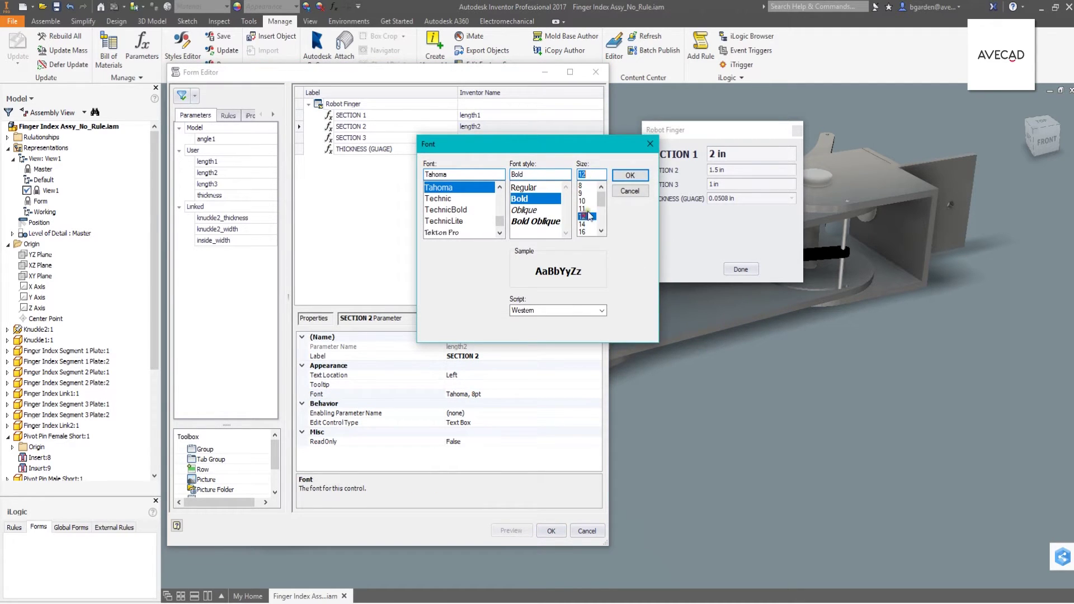
left_click(630, 175)
- Set the SECTION 3 label font to bold 12pt
double_click(351, 138)
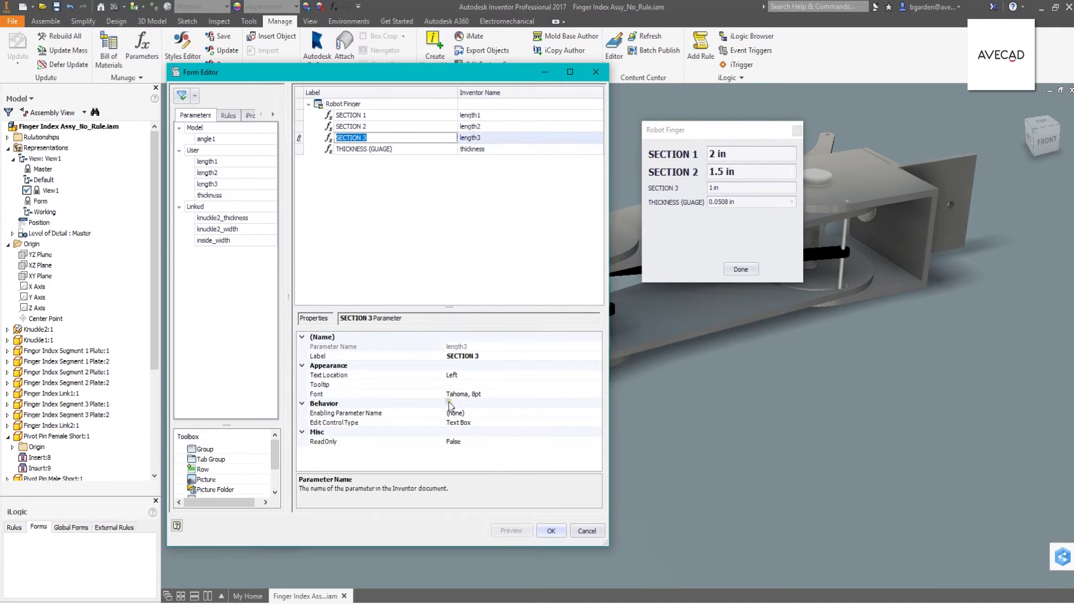
left_click(464, 394)
left_click(597, 394)
left_click(531, 200)
left_click(581, 217)
left_click(630, 175)
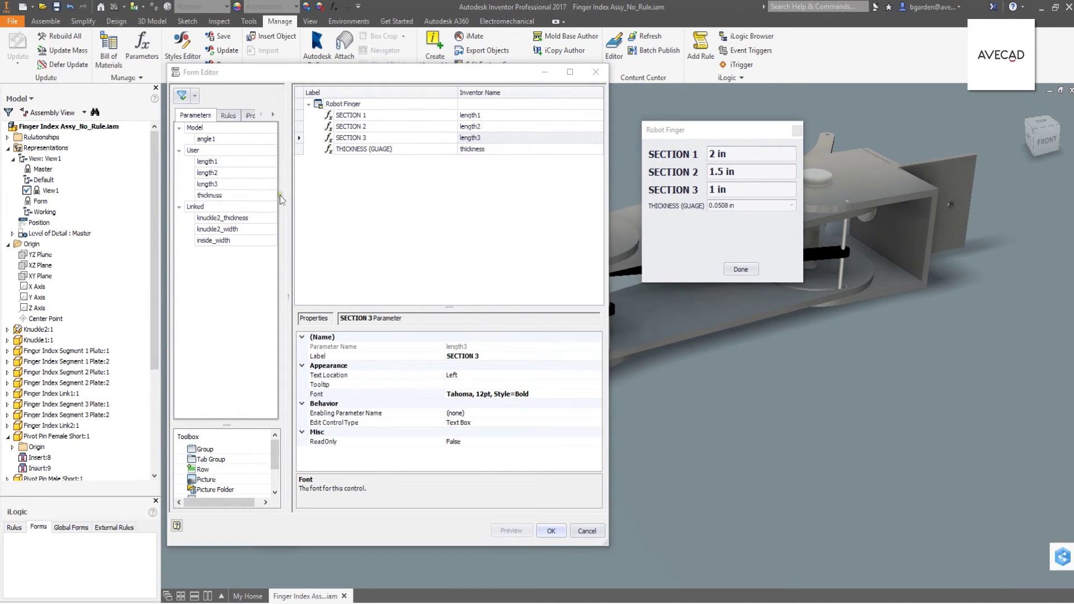
- Set the THICKNESS (GUAGE) label font to bold 12pt
double_click(351, 148)
left_click(465, 394)
left_click(597, 393)
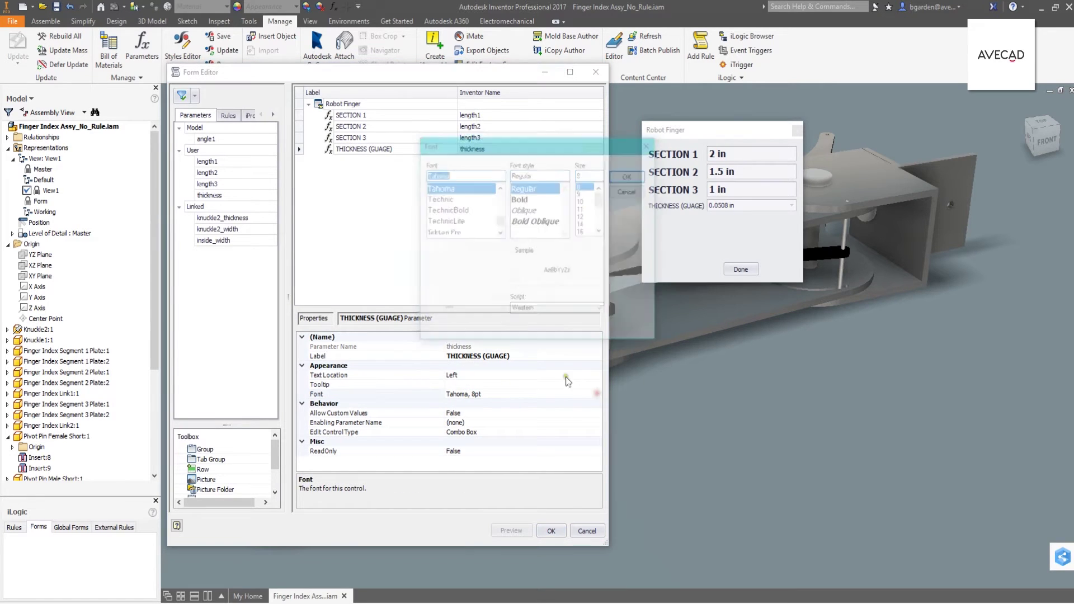
left_click(531, 199)
left_click(581, 217)
left_click(629, 174)
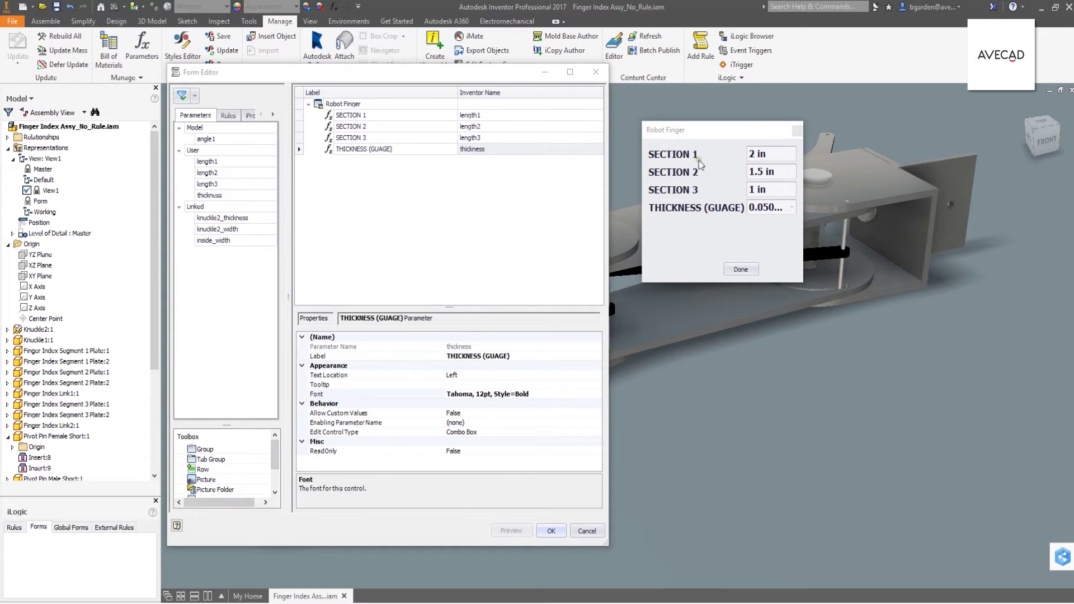
- Add a Picture element to the form and load Finger Index Cropped.bmp as its image
left_click_drag(206, 480, 397, 200)
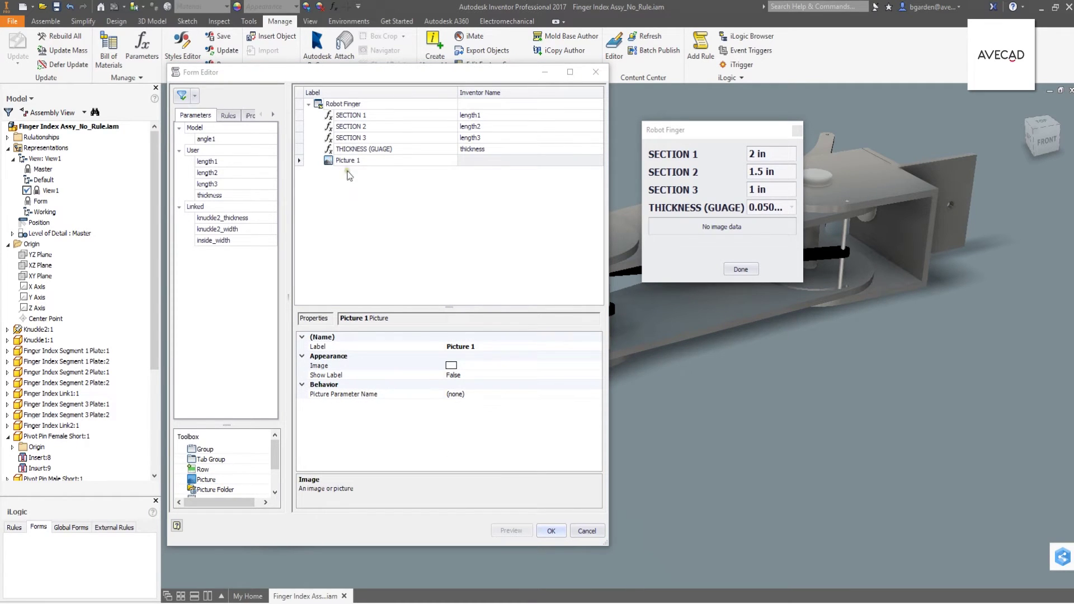
left_click(363, 160)
left_click(469, 161)
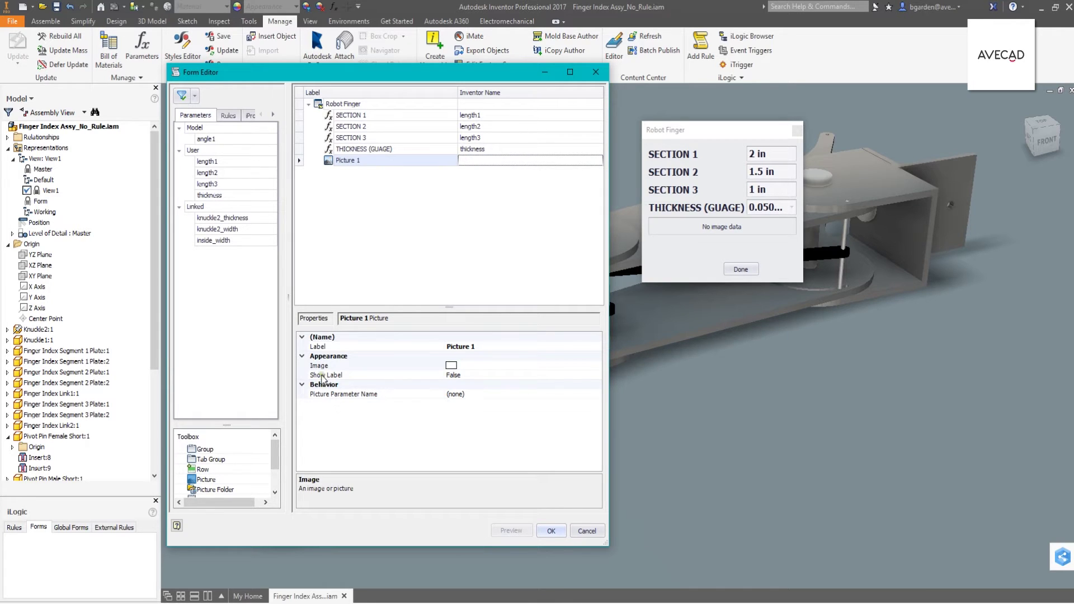
left_click(449, 366)
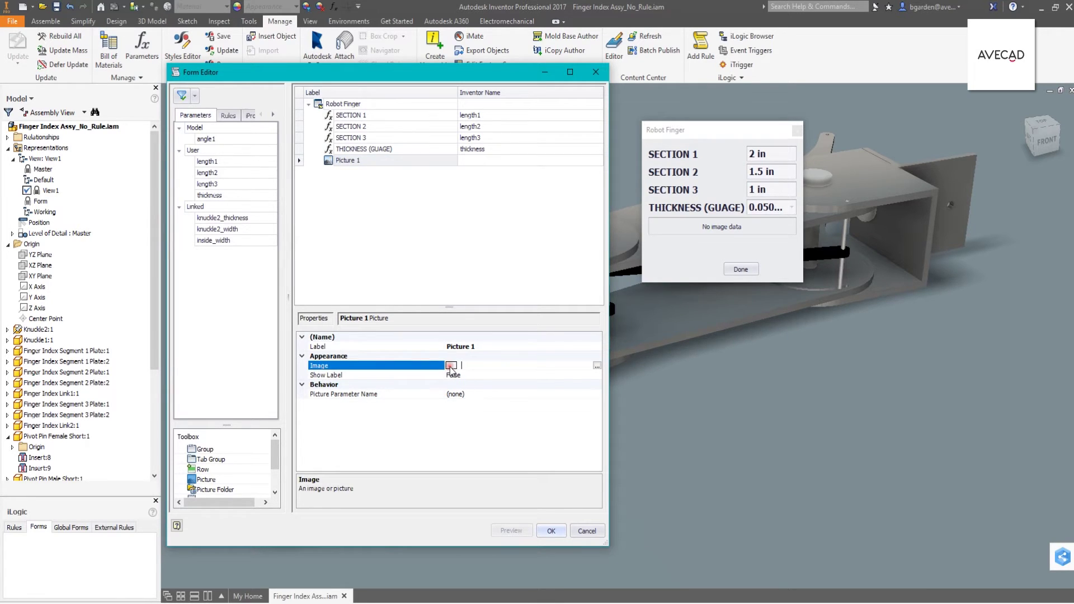
left_click(596, 365)
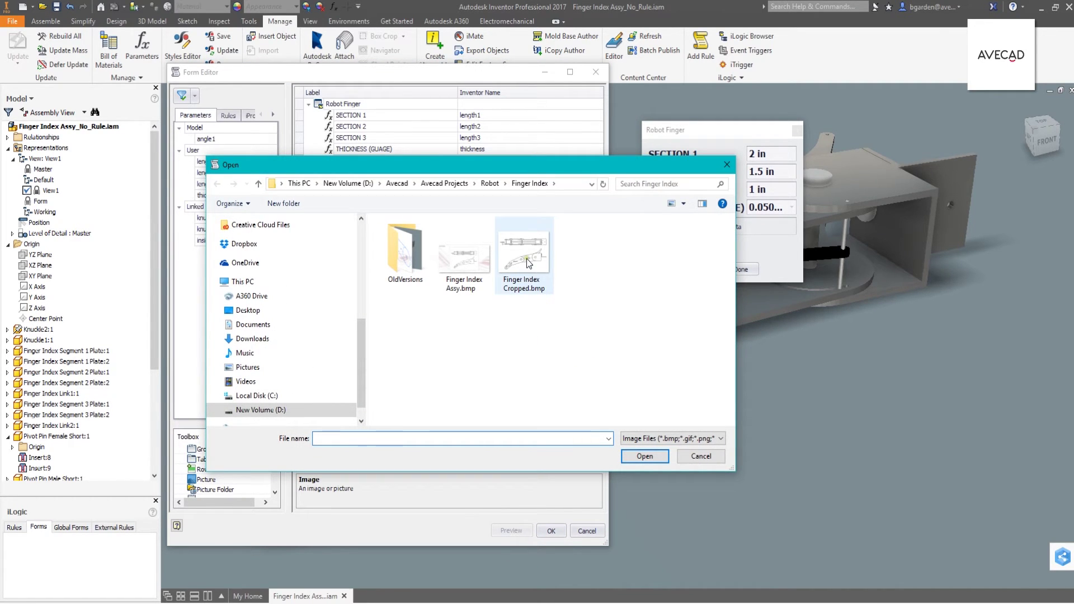
double_click(526, 275)
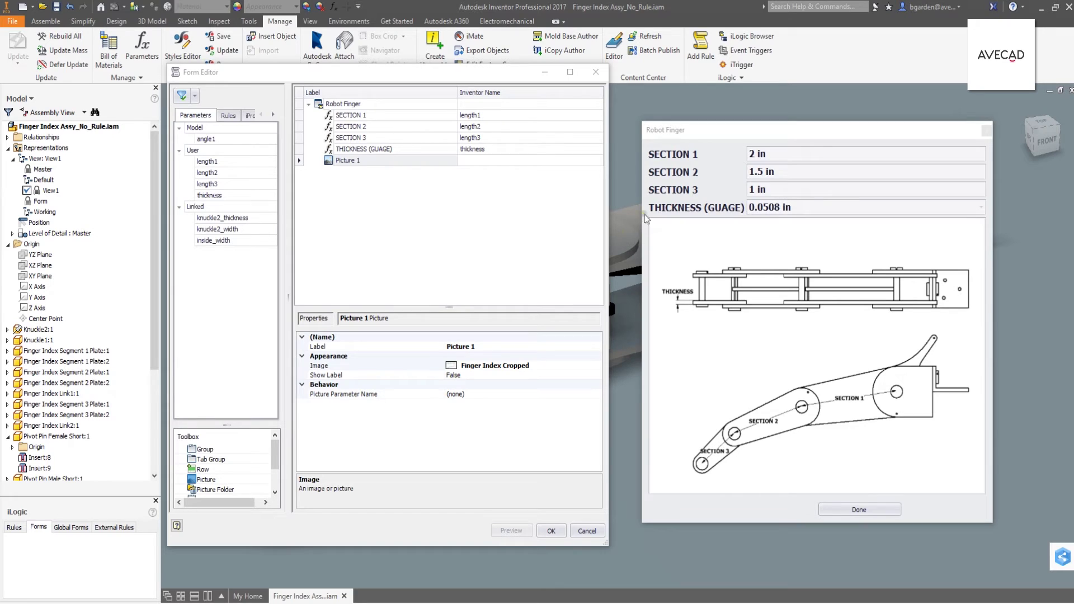
- Change the SECTION 1 field's Edit Control Type to Slider
double_click(362, 115)
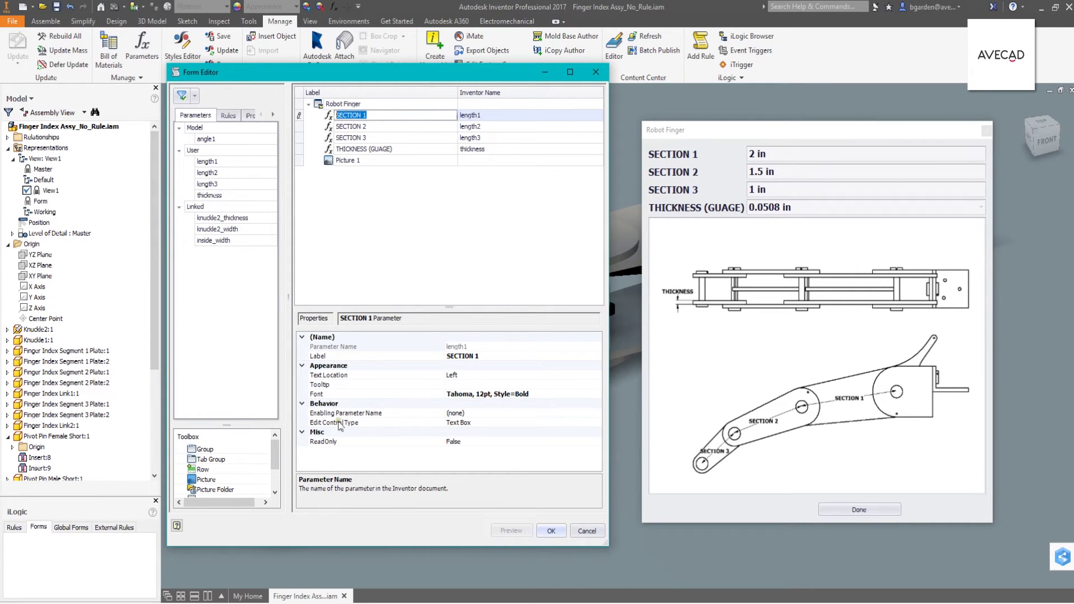
left_click(459, 423)
left_click(598, 422)
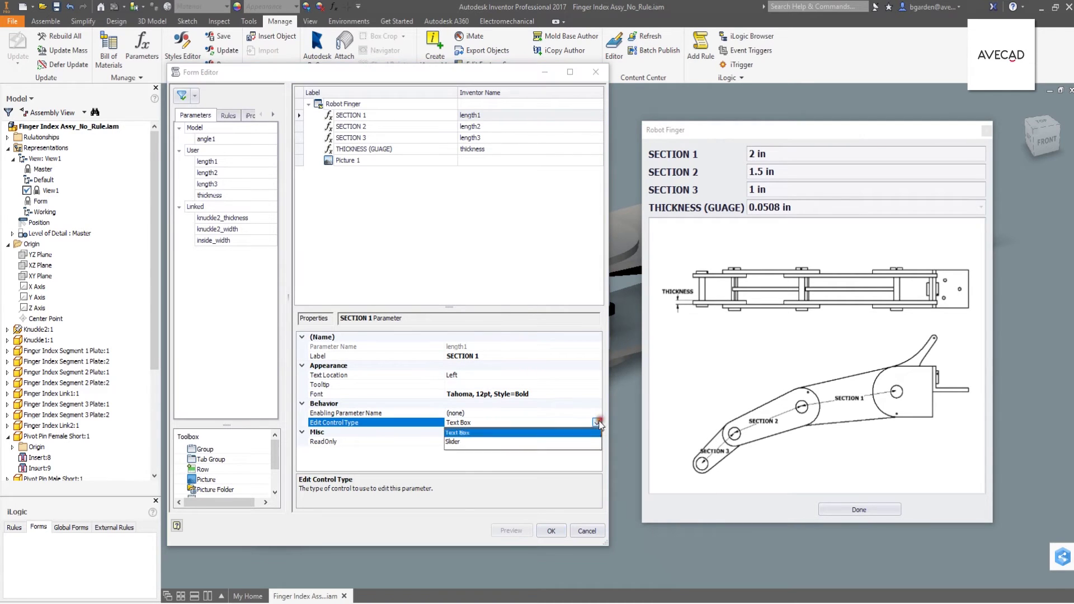
left_click(453, 443)
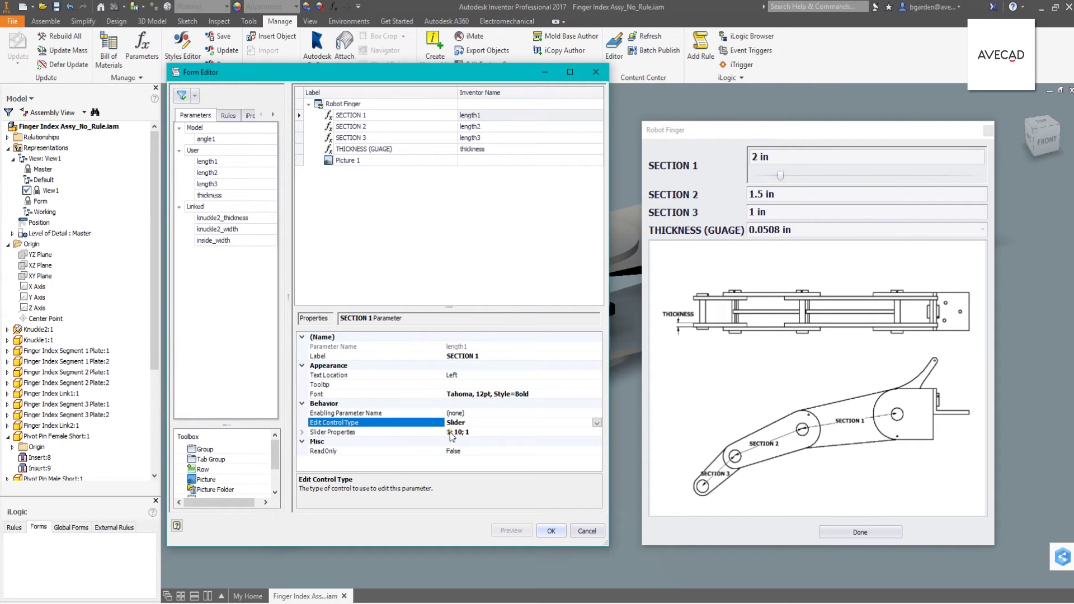
- Give the SECTION 1 slider minimum 1.5, maximum 2.5 and step size 0.1
left_click(302, 431)
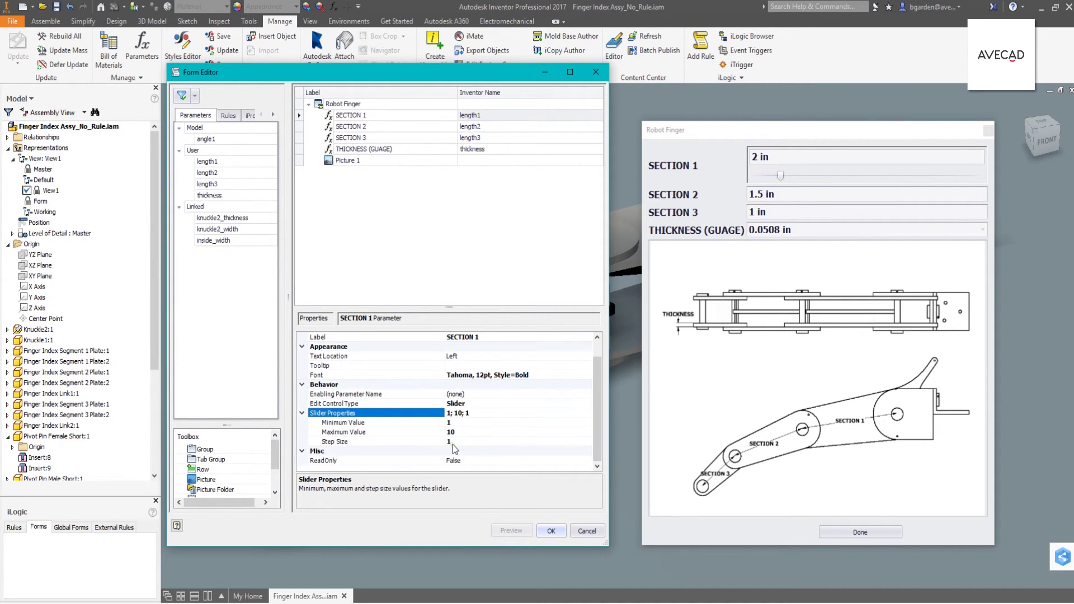
left_click(453, 422)
type(".5")
left_click(446, 431)
left_click(445, 442)
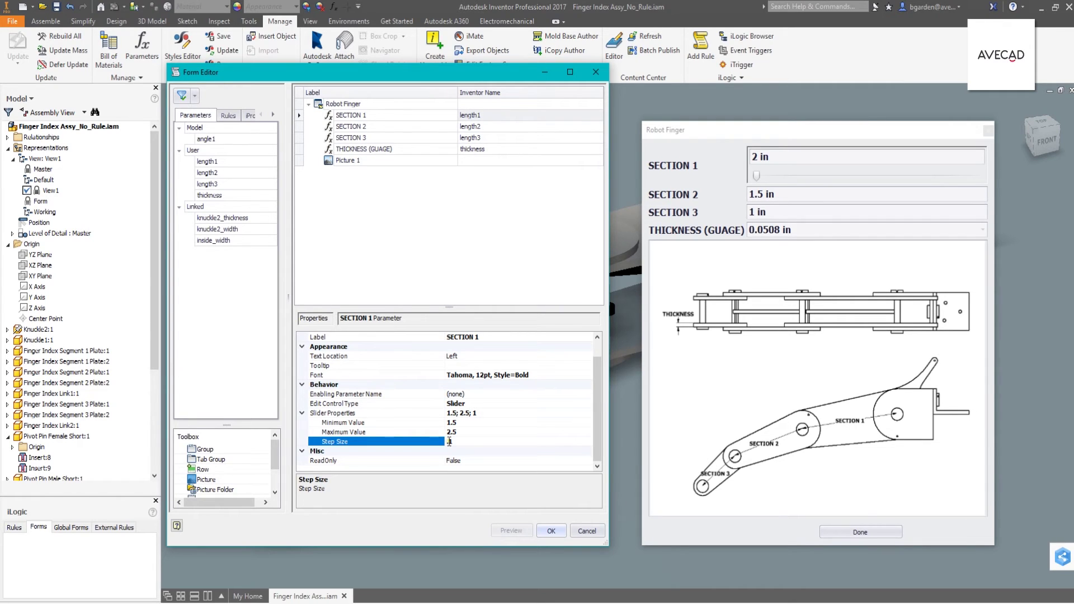
key("Return")
- Make SECTION 2 a slider ranging from 1 to 2 in 0.1 steps
left_click(353, 126)
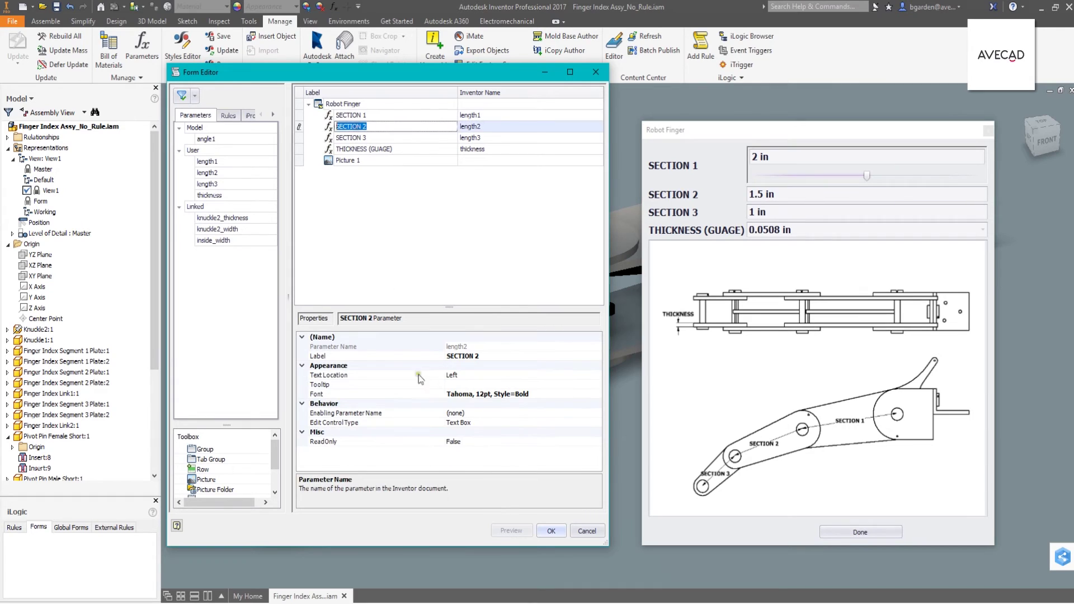
left_click(456, 423)
left_click(456, 422)
left_click(450, 442)
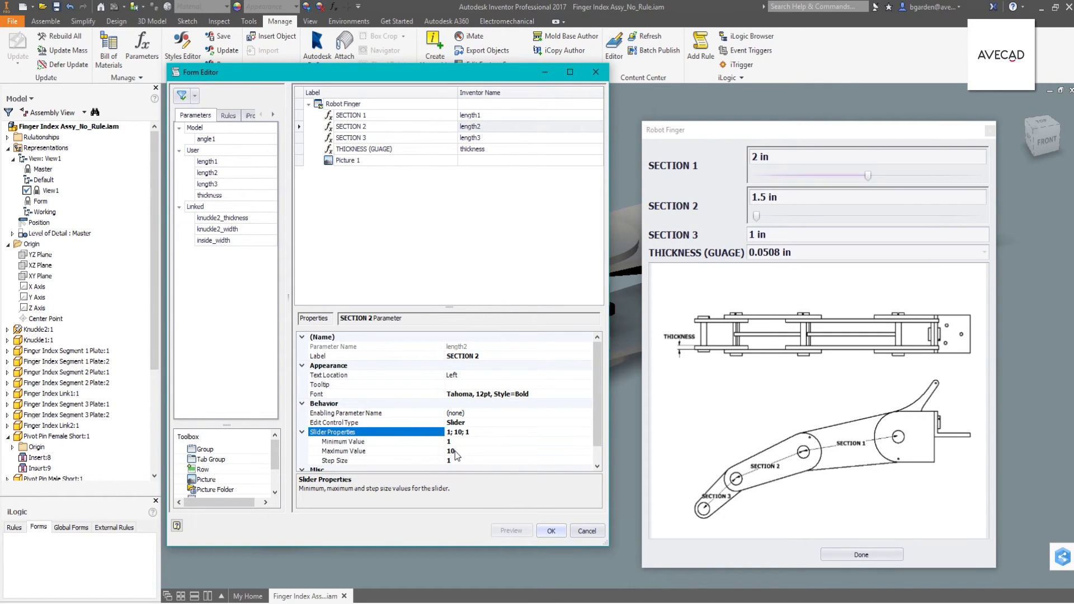
left_click(454, 451)
left_click(437, 460)
type("0.1")
key("Return")
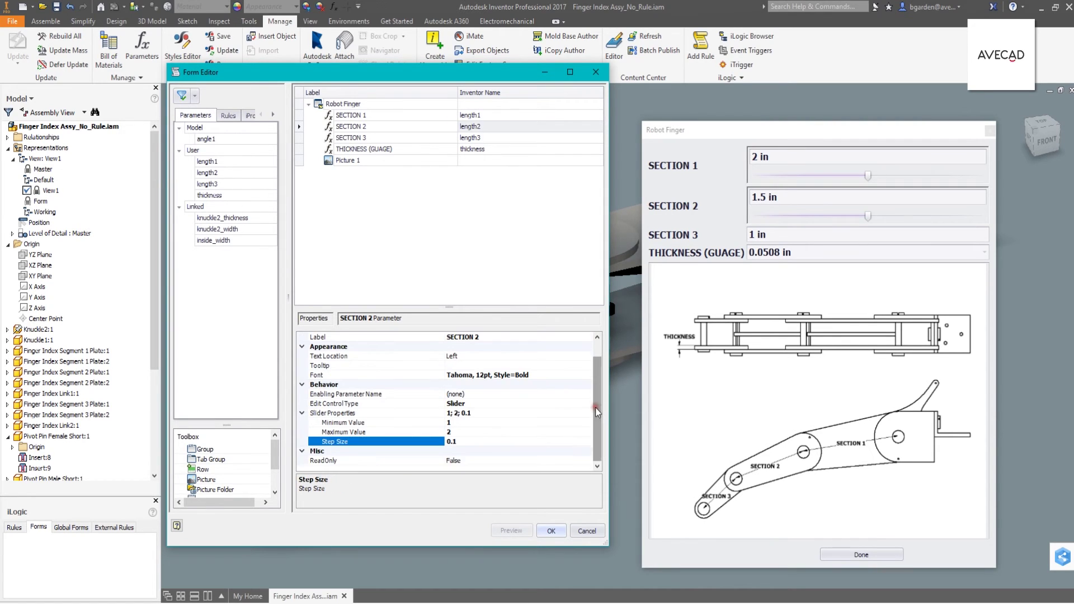
- Make SECTION 3 a slider ranging from 0.7 to 1.5 in 0.1 steps
double_click(351, 138)
left_click(457, 423)
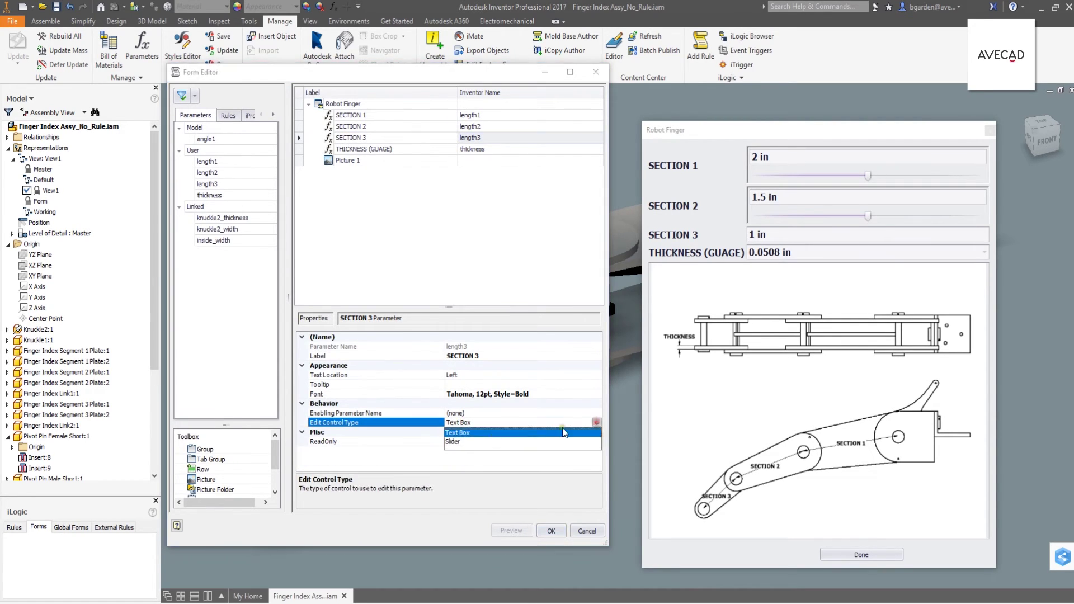
left_click(453, 442)
left_click(452, 441)
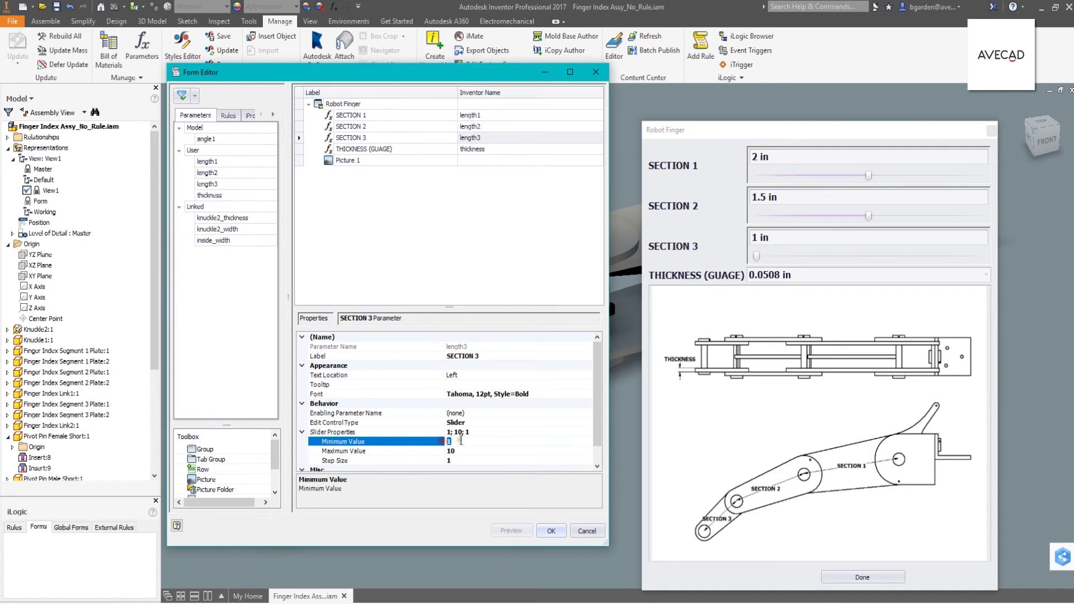
left_click(434, 451)
type("1.5")
left_click(450, 460)
type("0.1")
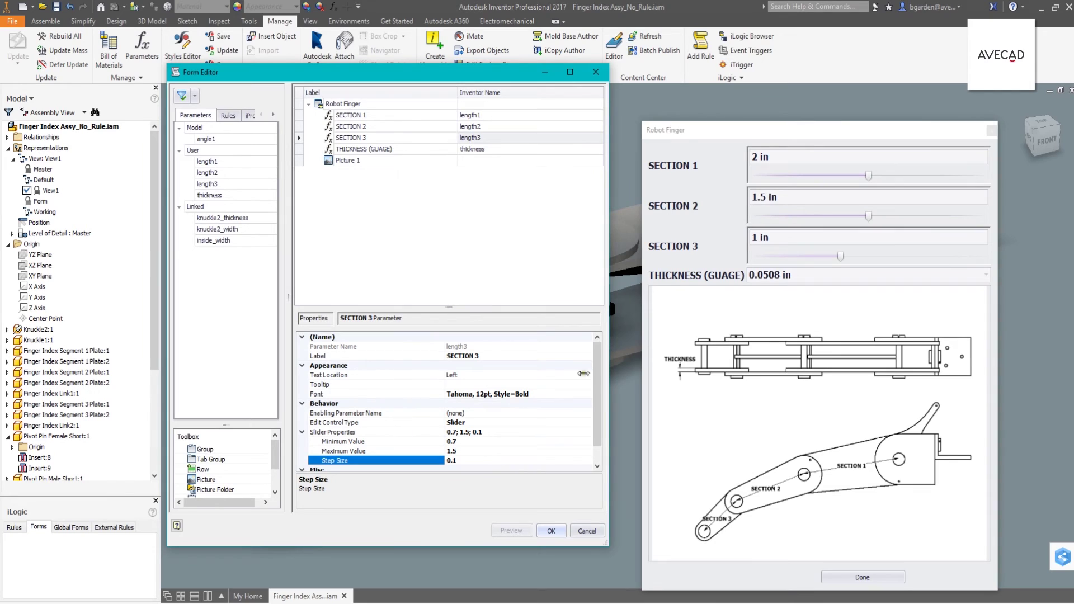
double_click(370, 148)
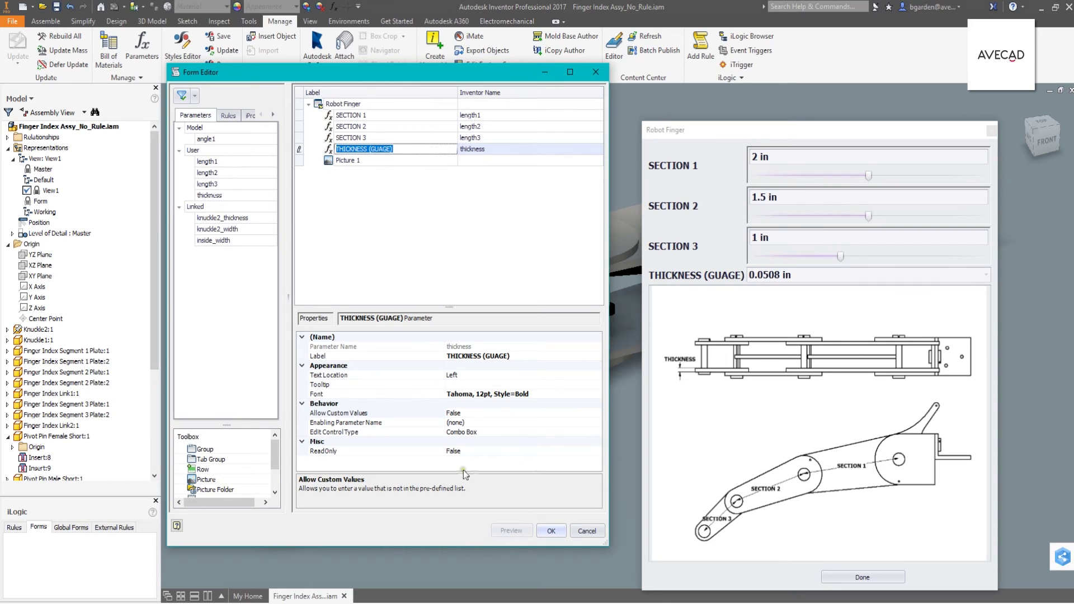
- Keep THICKNESS (GUAGE) as a Combo Box after trying Radio Group, and close the Form Editor with OK
left_click(468, 434)
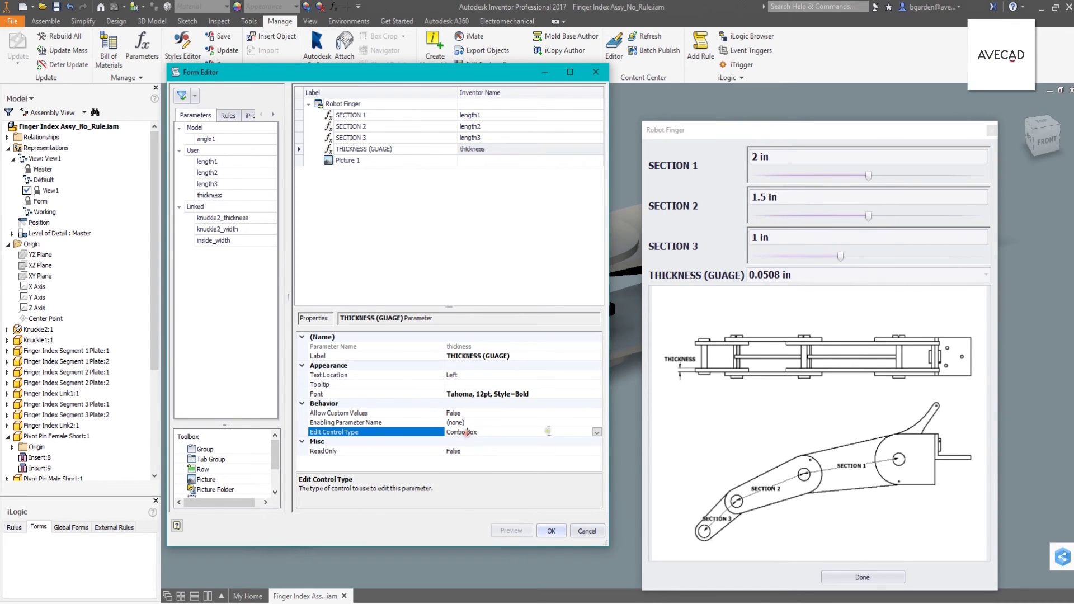
left_click(470, 435)
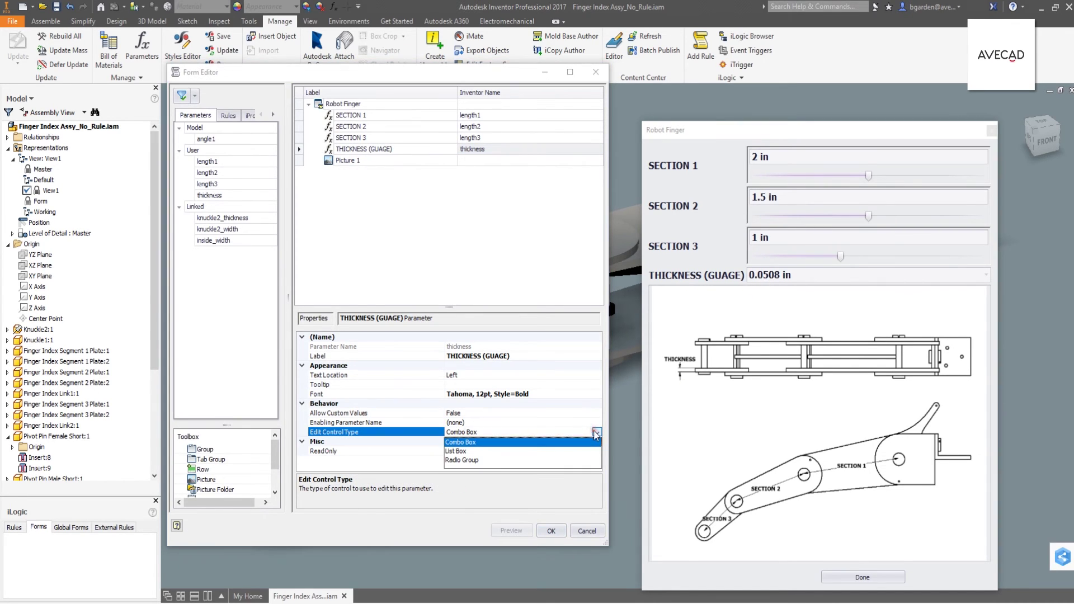
left_click(462, 459)
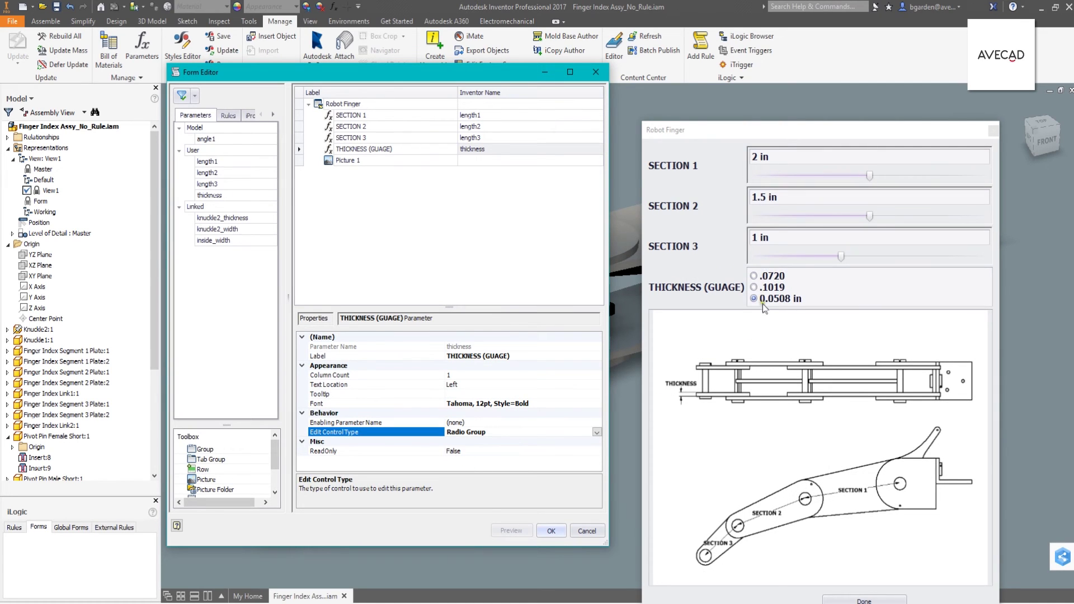
left_click(596, 432)
left_click(473, 442)
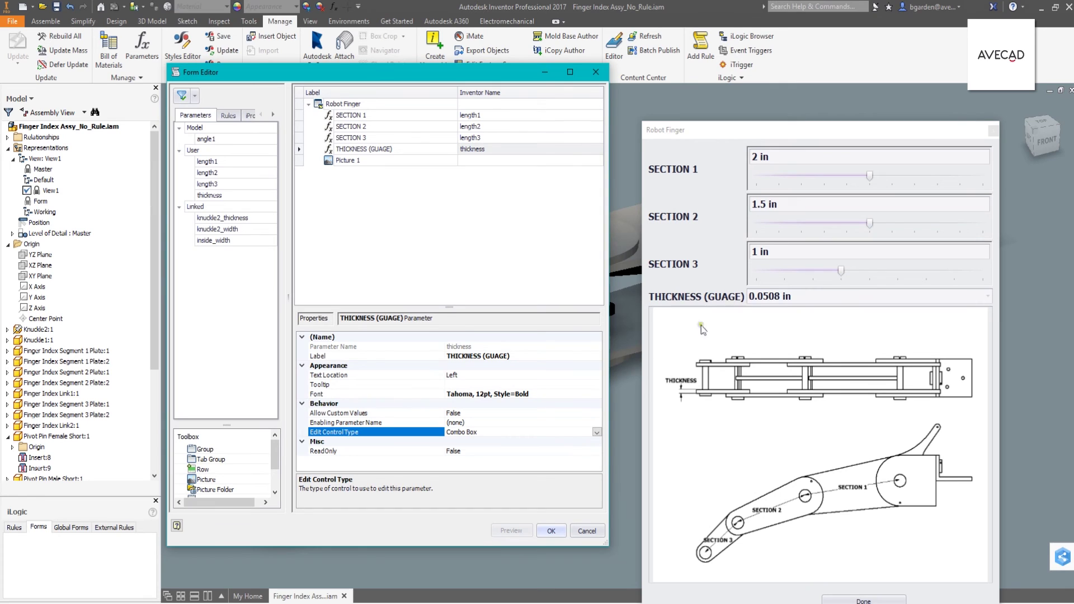
left_click(551, 531)
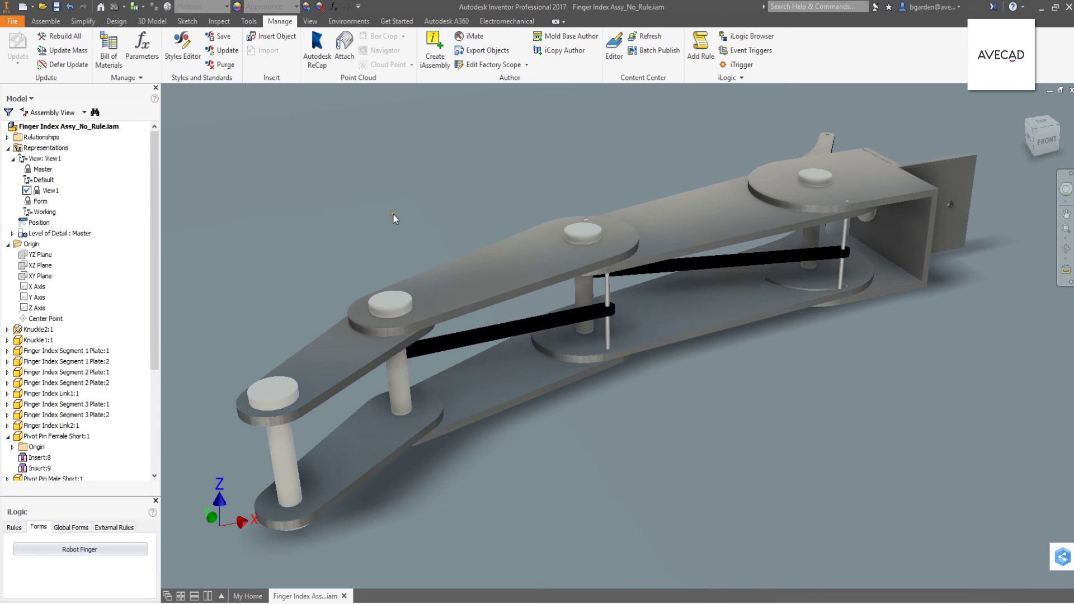
- Activate the Form view, open the Robot Finger form, and shorten SECTION 1 to 1.5 in
double_click(38, 201)
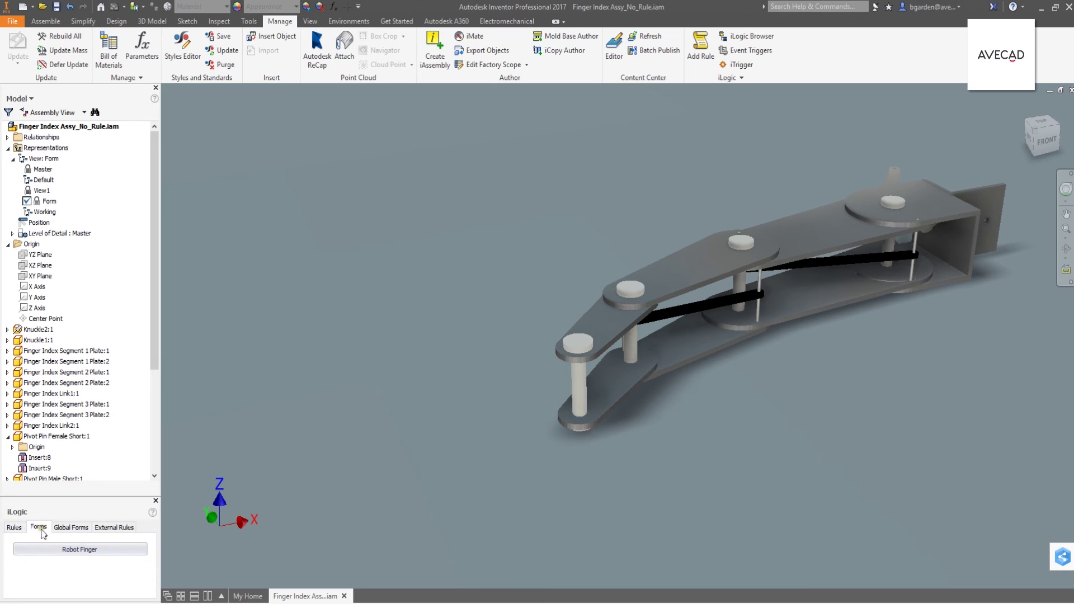
left_click(80, 549)
left_click_drag(501, 83, 301, 96)
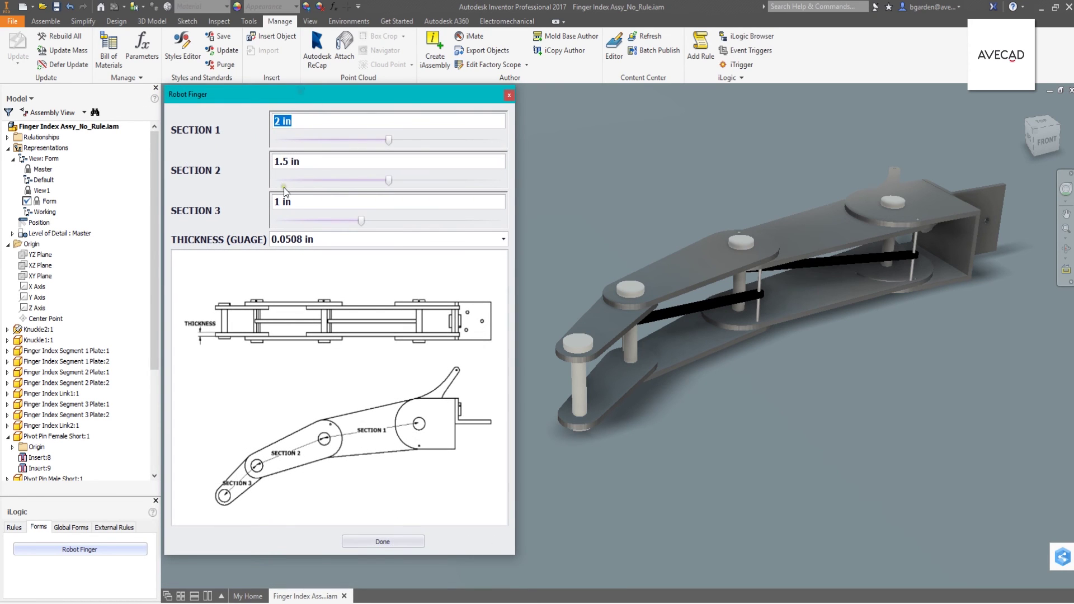
left_click_drag(390, 144, 287, 143)
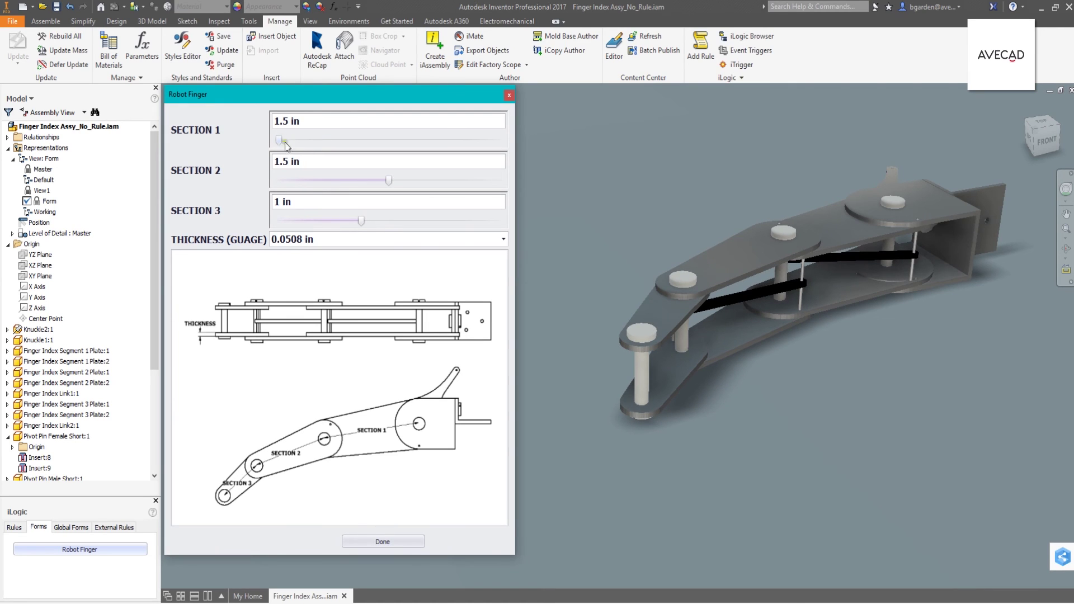
- Test the Thickness dropdown with .1019, then set it back to 0.0508 in
left_click(503, 240)
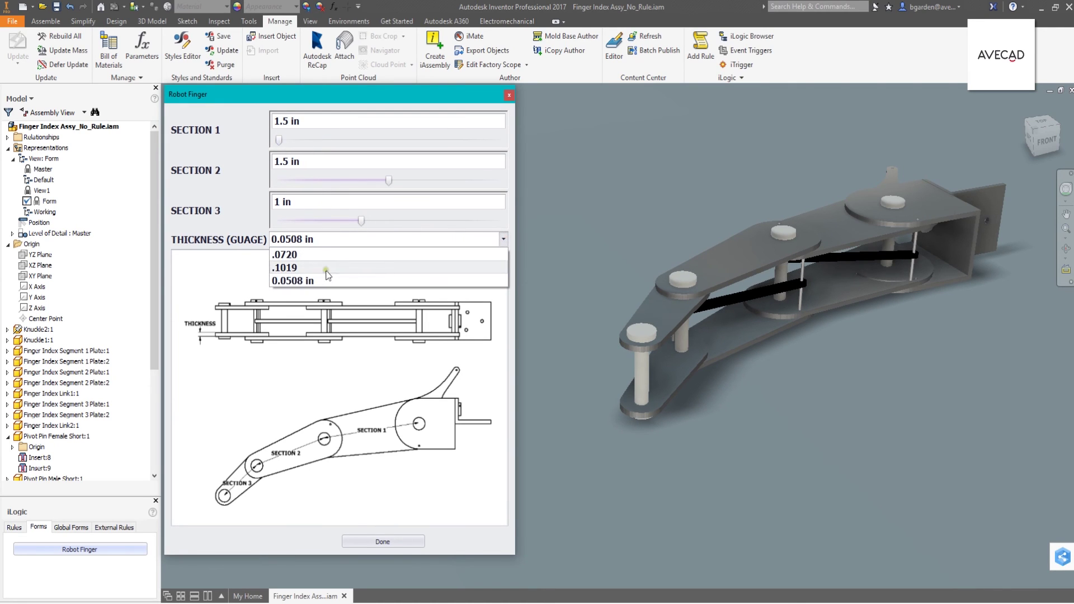
left_click(309, 268)
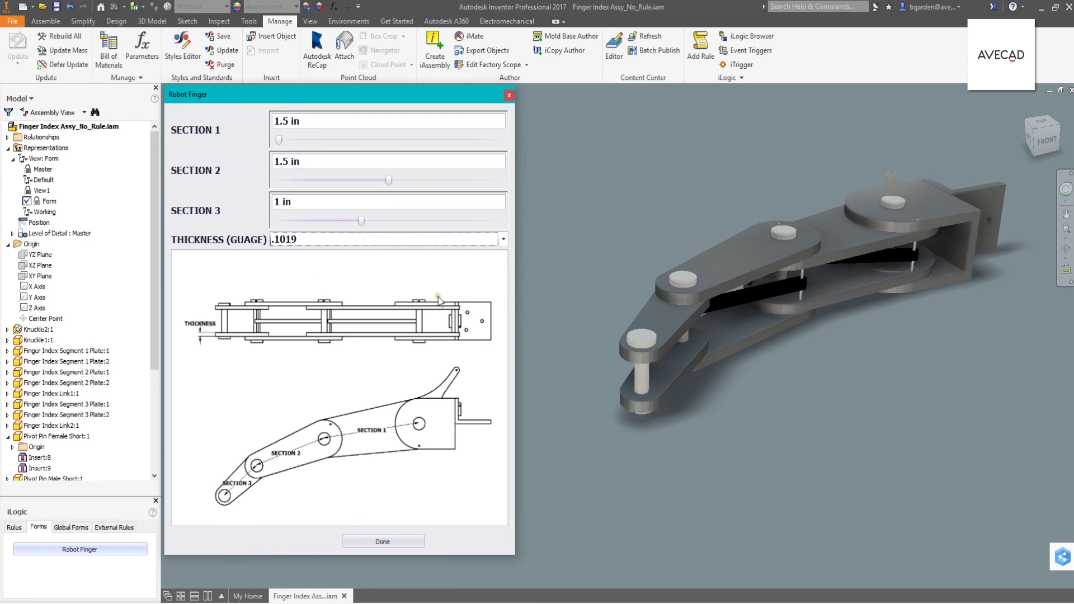
left_click(504, 239)
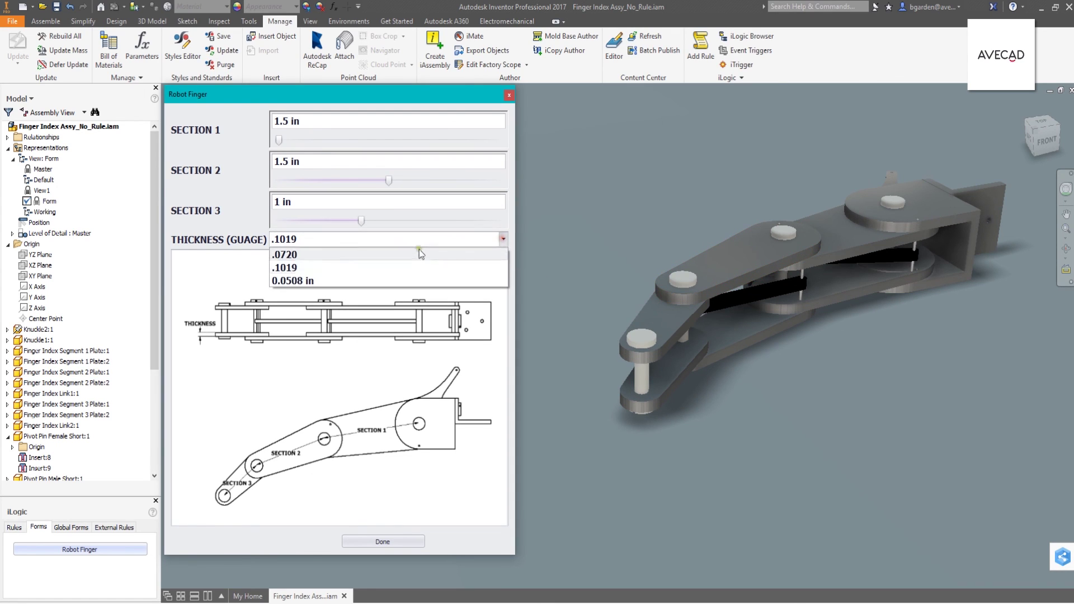
left_click(348, 280)
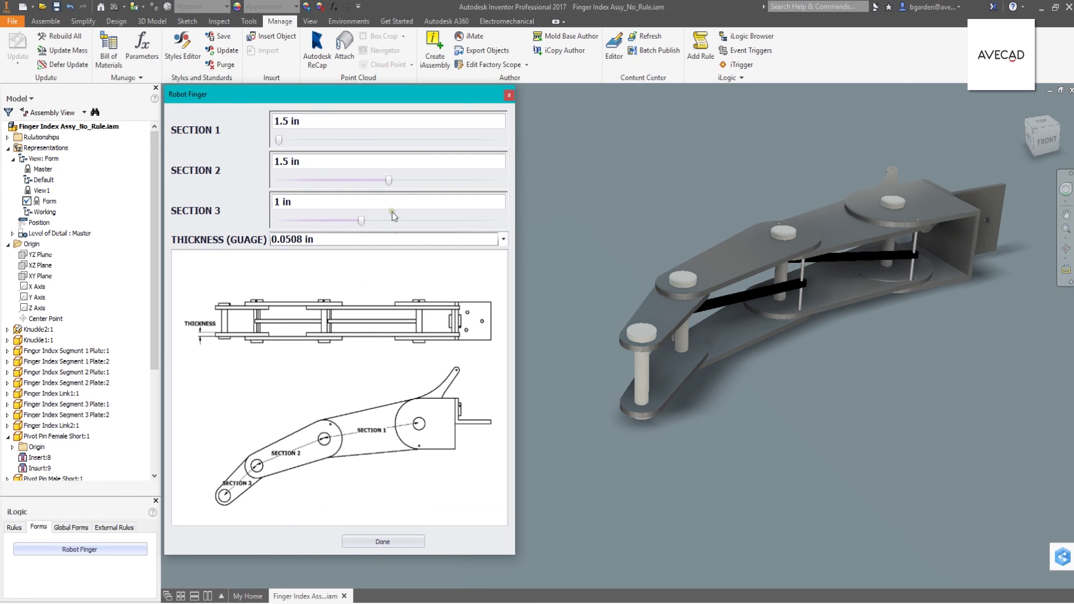